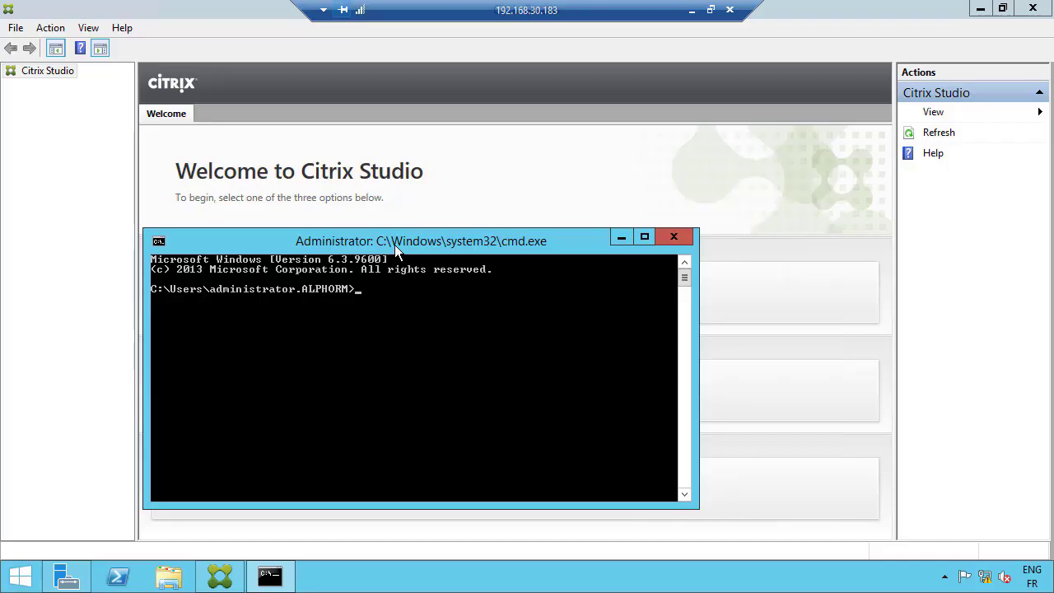
Check this server's name by running hostname in the command prompt, and minimize the console window
type("hostname")
key("Return")
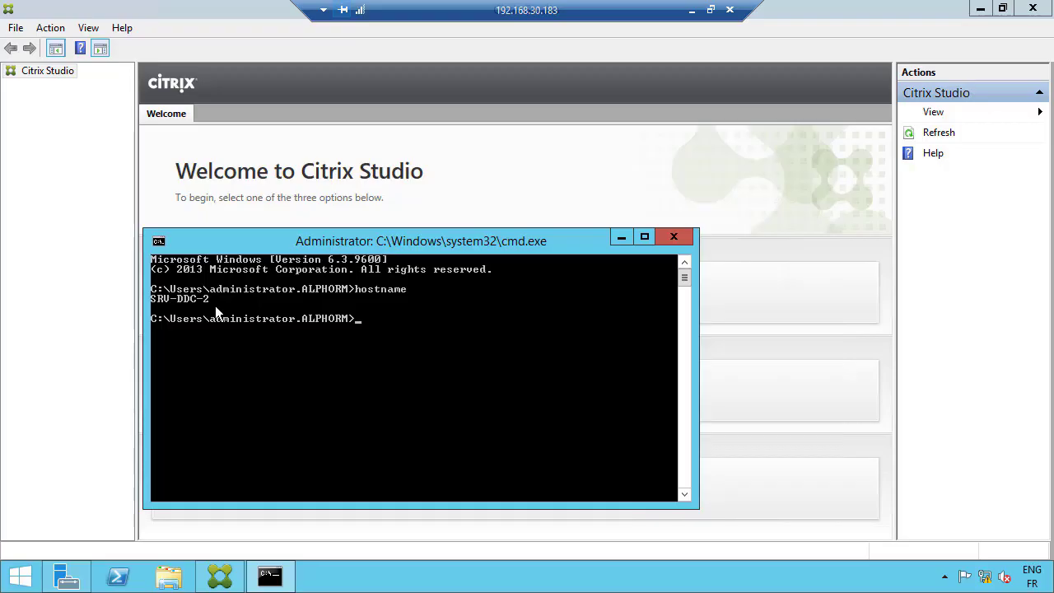
left_click(622, 239)
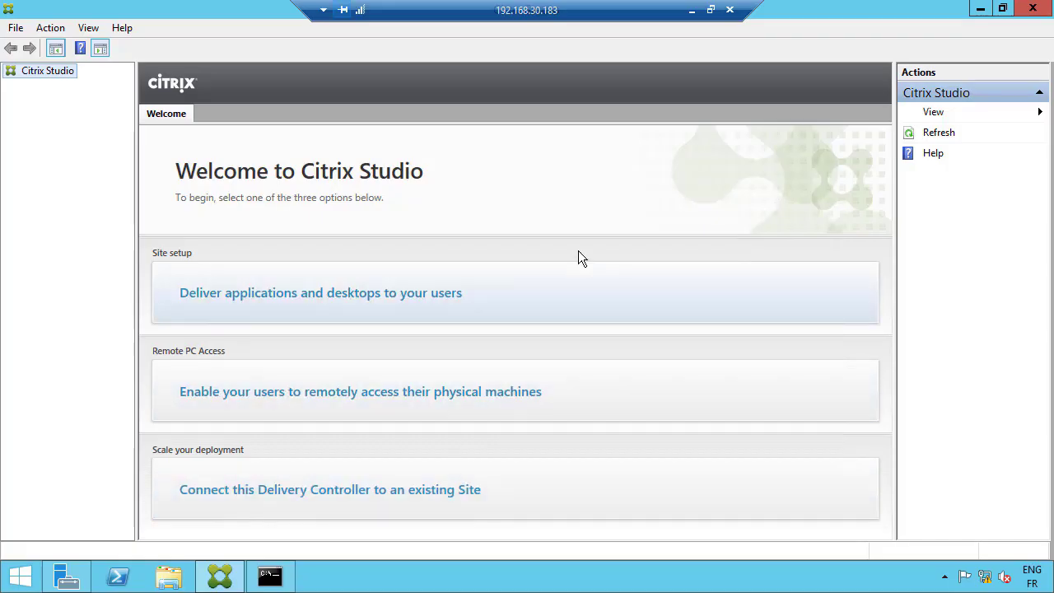
Switch to SQL Server Management Studio in the 192.168.30.7 remote session and try to connect to SRV-SQL with Windows Authentication
left_click(691, 10)
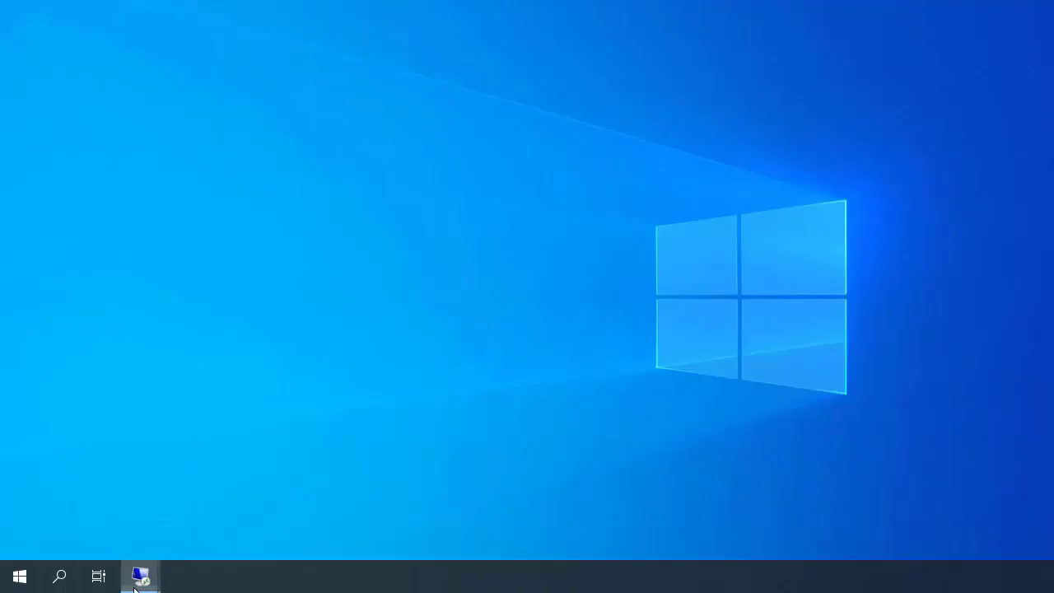
mouse_move(142, 578)
mouse_move(283, 543)
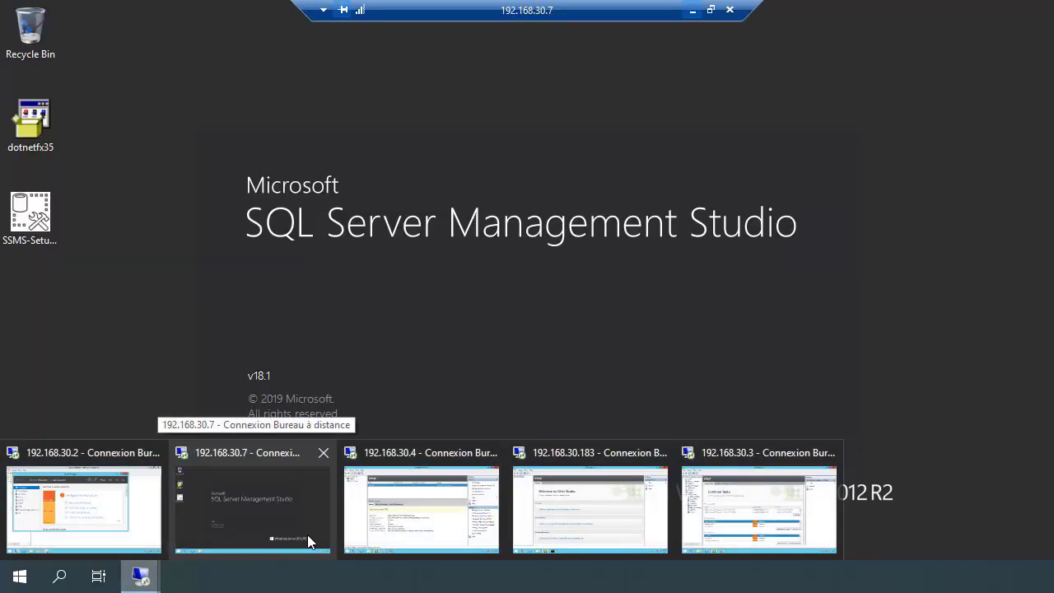
left_click(288, 511)
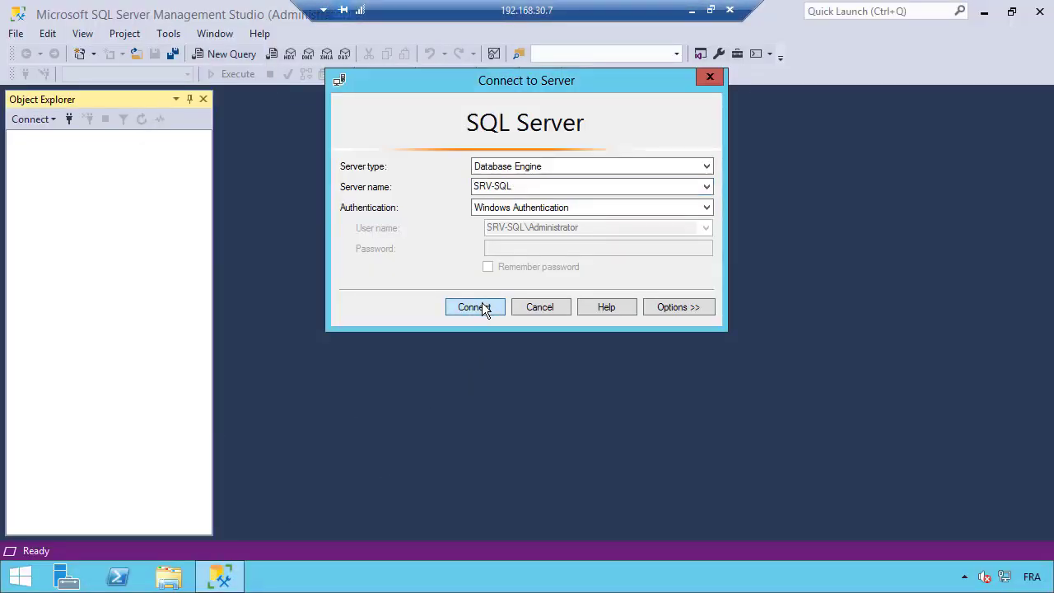
left_click(482, 303)
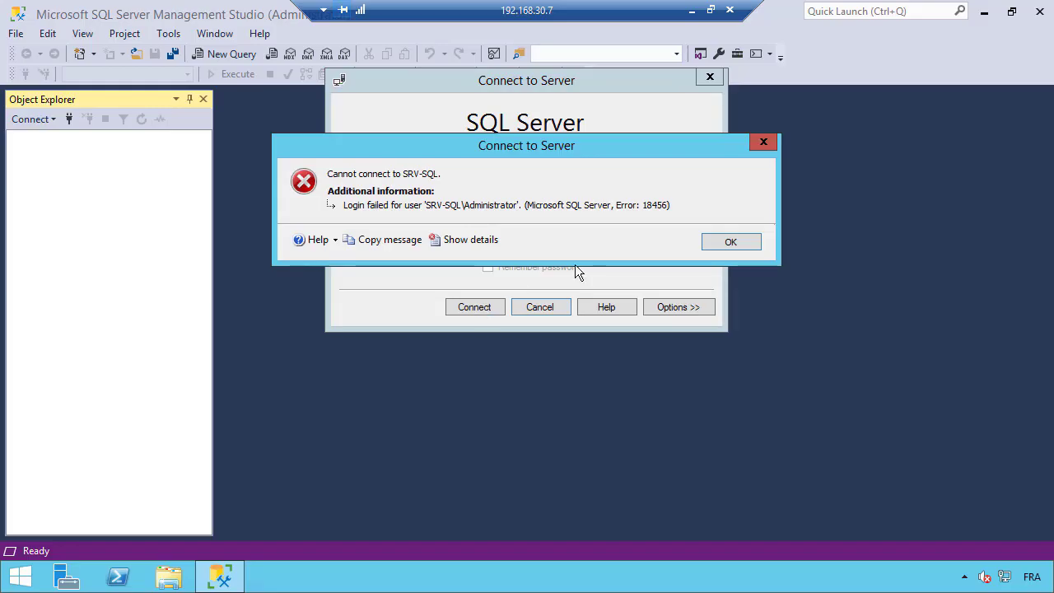
left_click(728, 244)
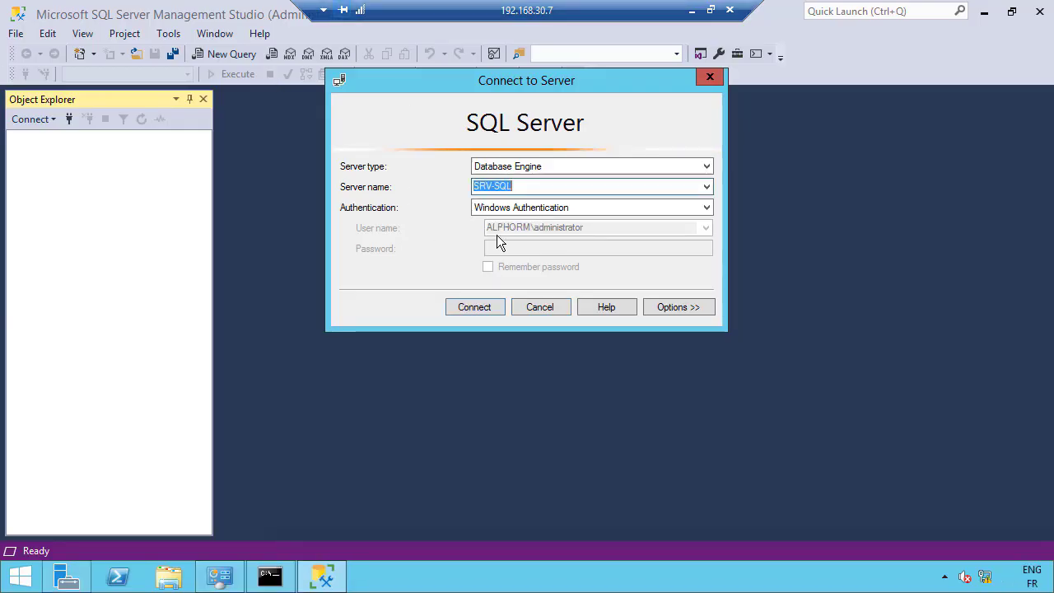
Connect to the SRV-SQL Database Engine with Windows Authentication under the ALPHORM domain administrator account
left_click(474, 307)
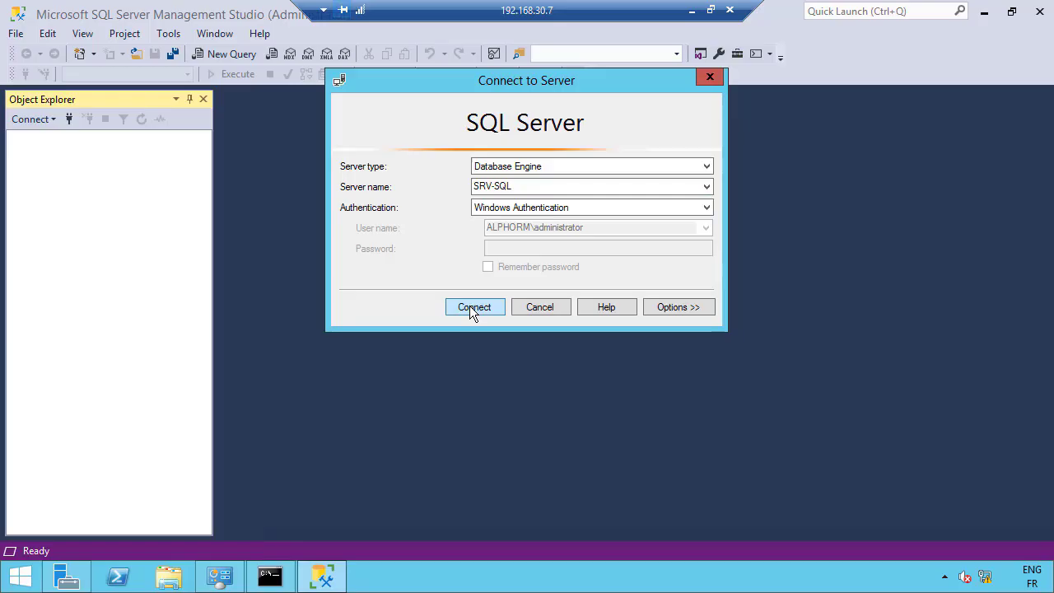
left_click(476, 308)
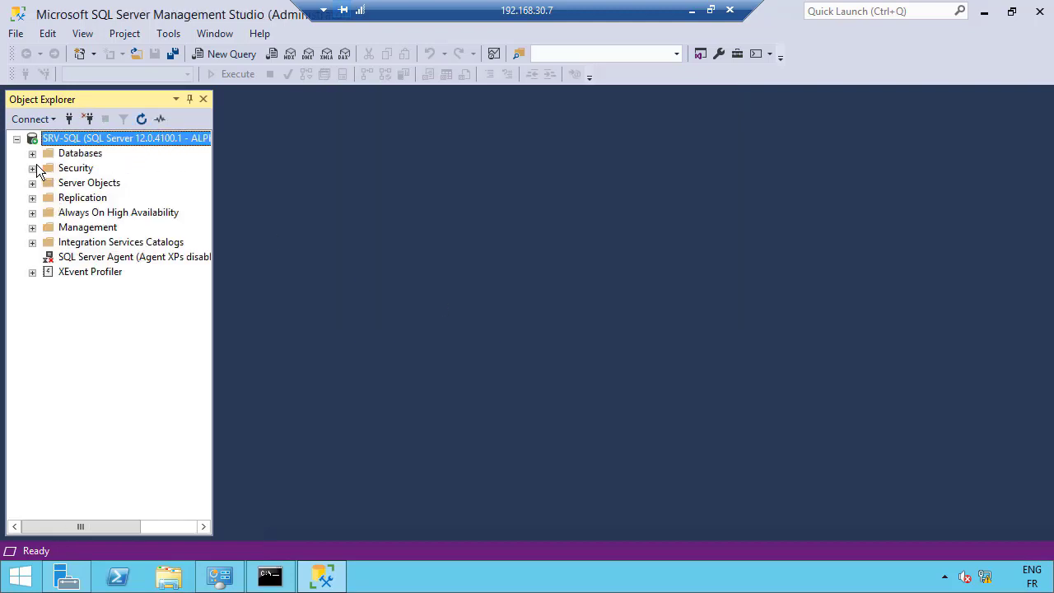
Examine the Security logins, including ALPHORM\SRV-DDC-1$, and the databases in a widened Object Explorer
left_click(32, 169)
left_click(48, 183)
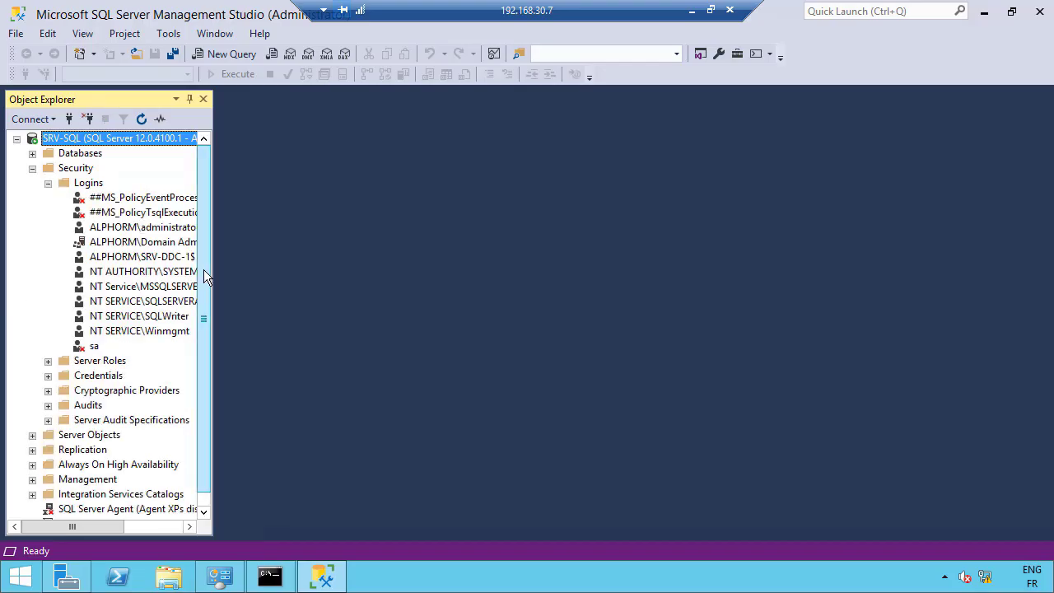
left_click_drag(214, 270, 281, 268)
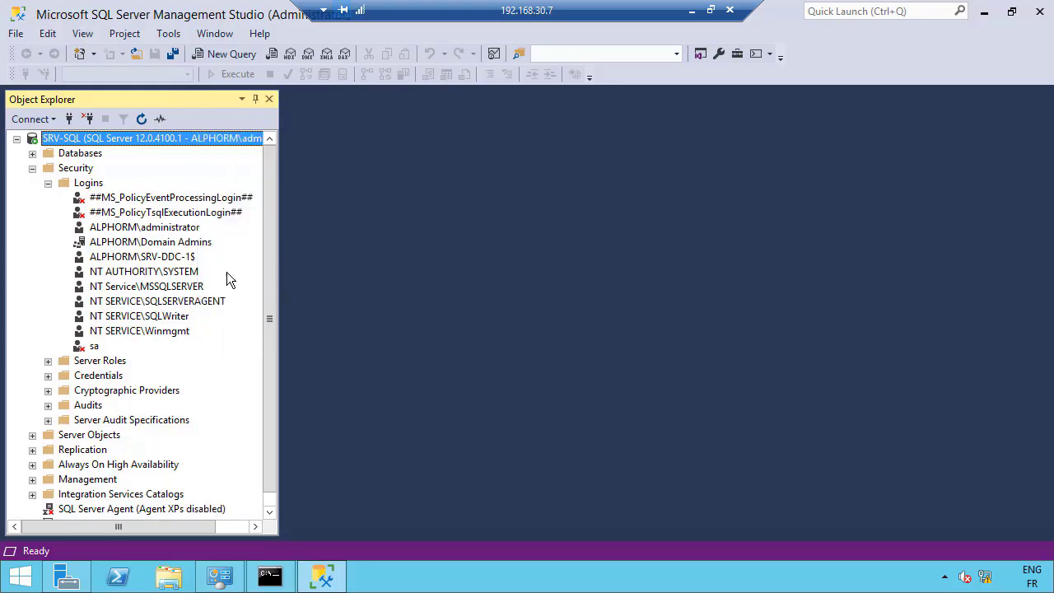
left_click(178, 258)
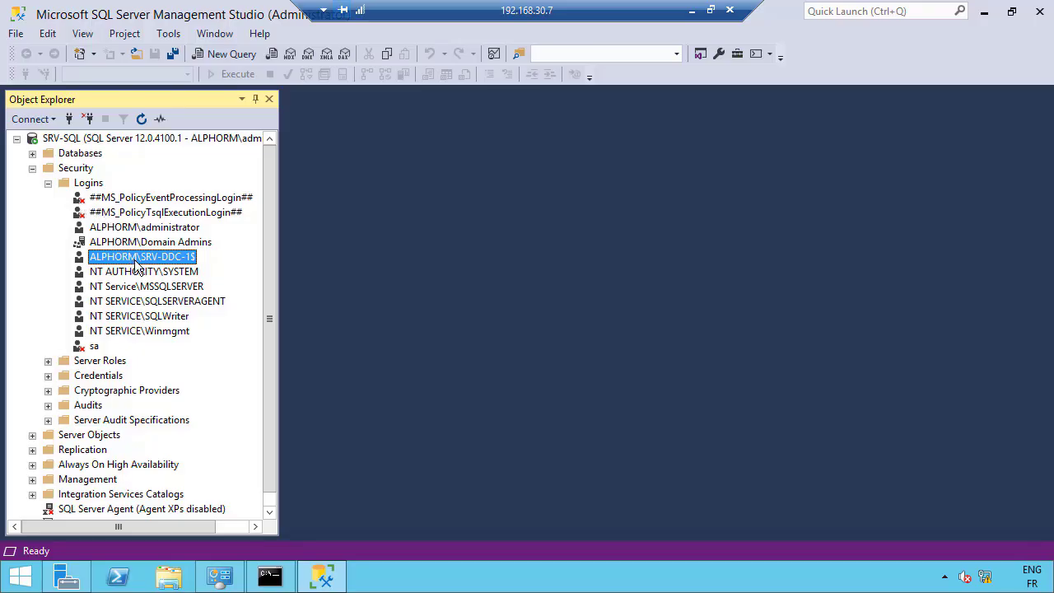
left_click(33, 154)
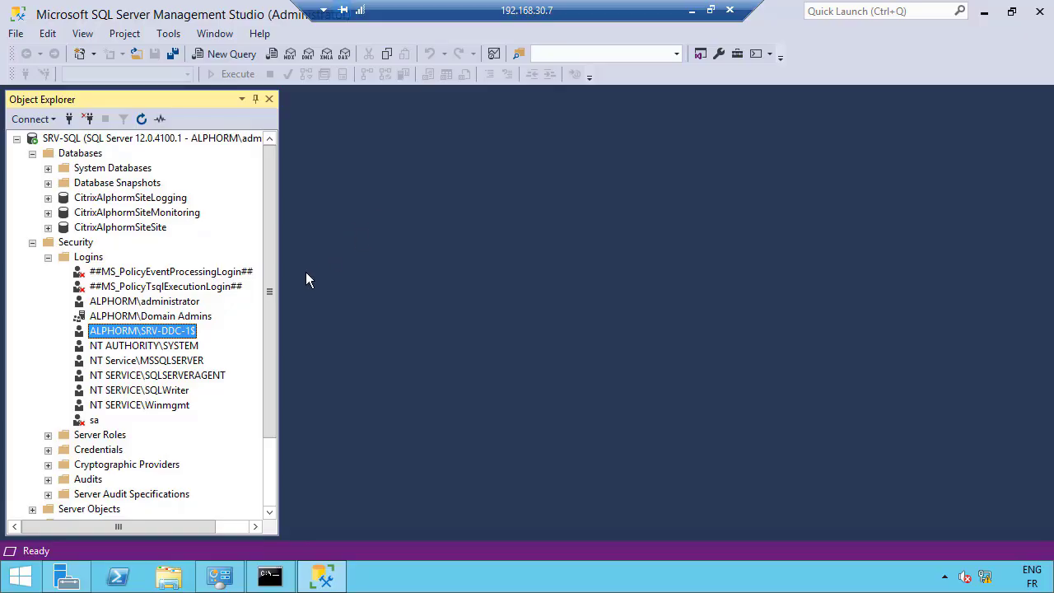
Switch to Citrix Studio in the 192.168.30.183 remote session and start connecting this Delivery Controller to an existing Site
left_click(693, 12)
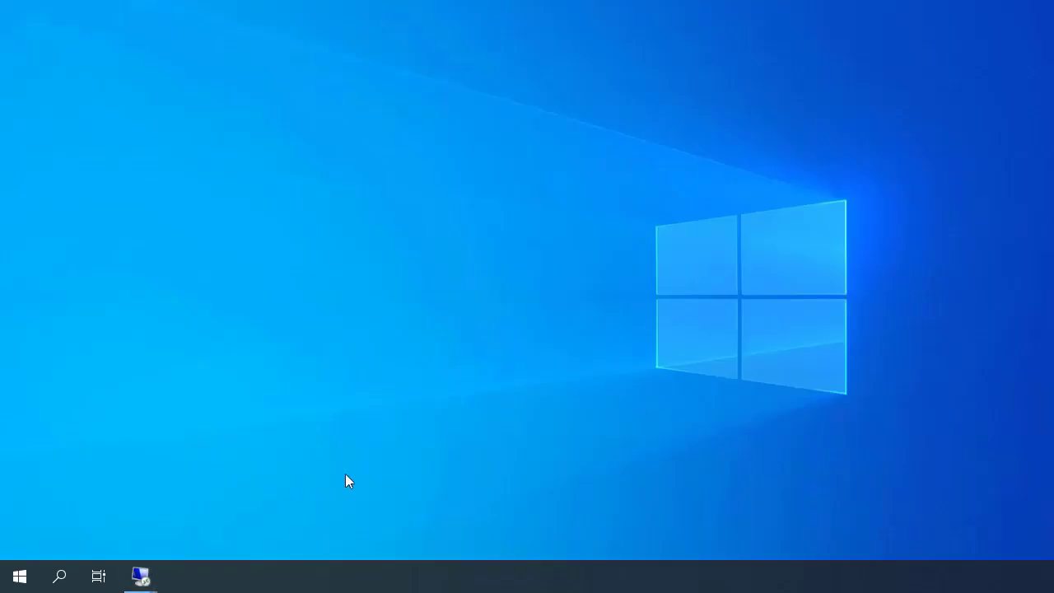
mouse_move(141, 579)
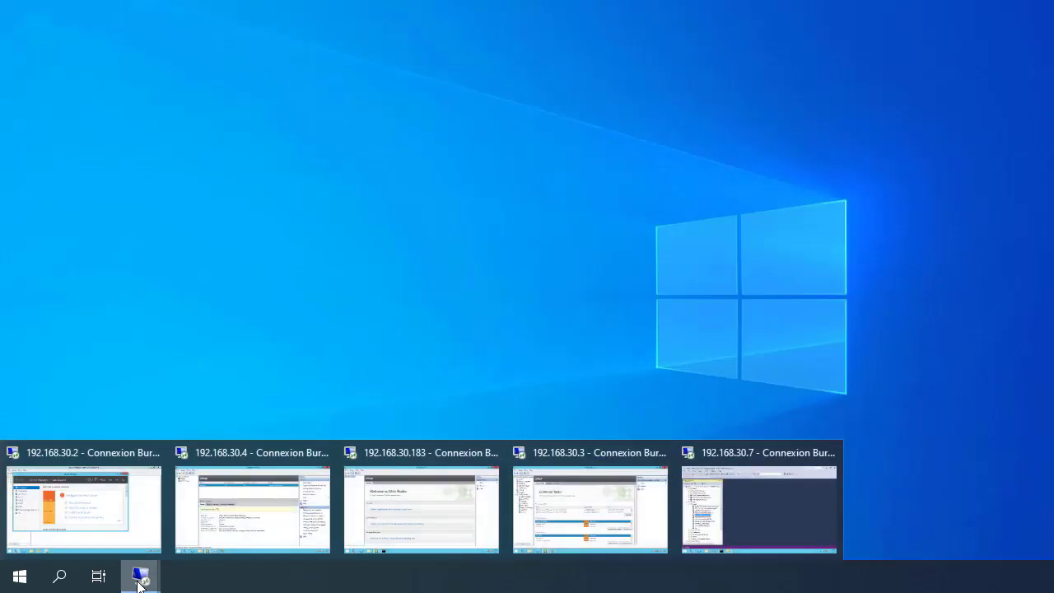
left_click(279, 540)
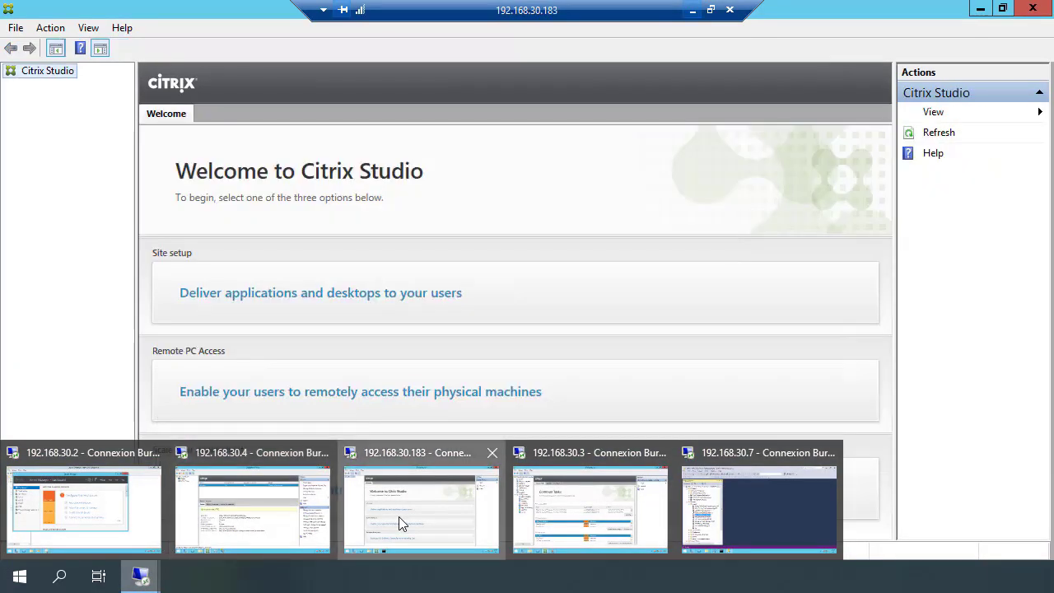
left_click(398, 517)
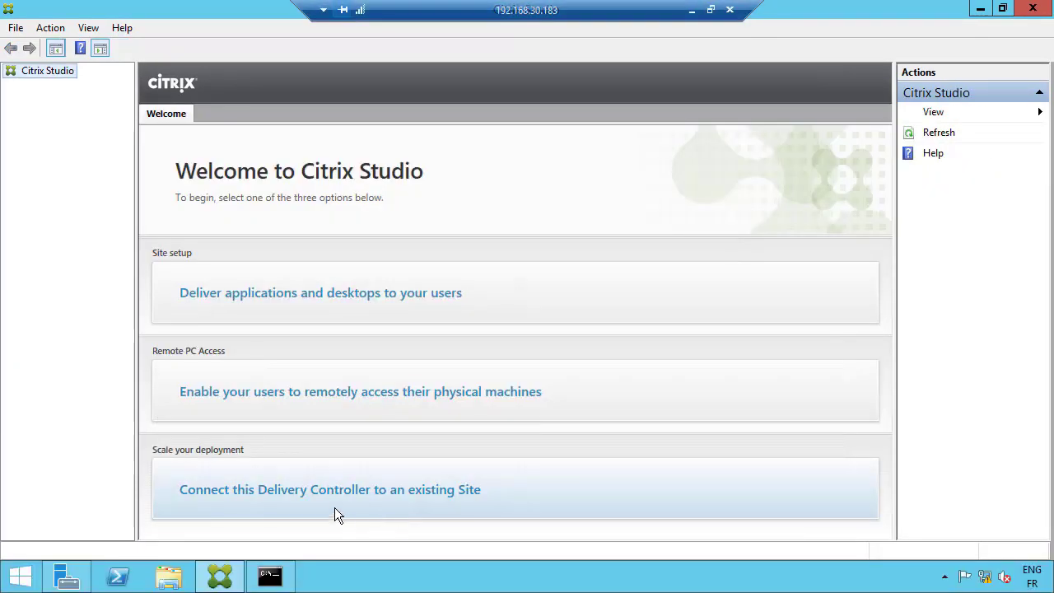
left_click(328, 494)
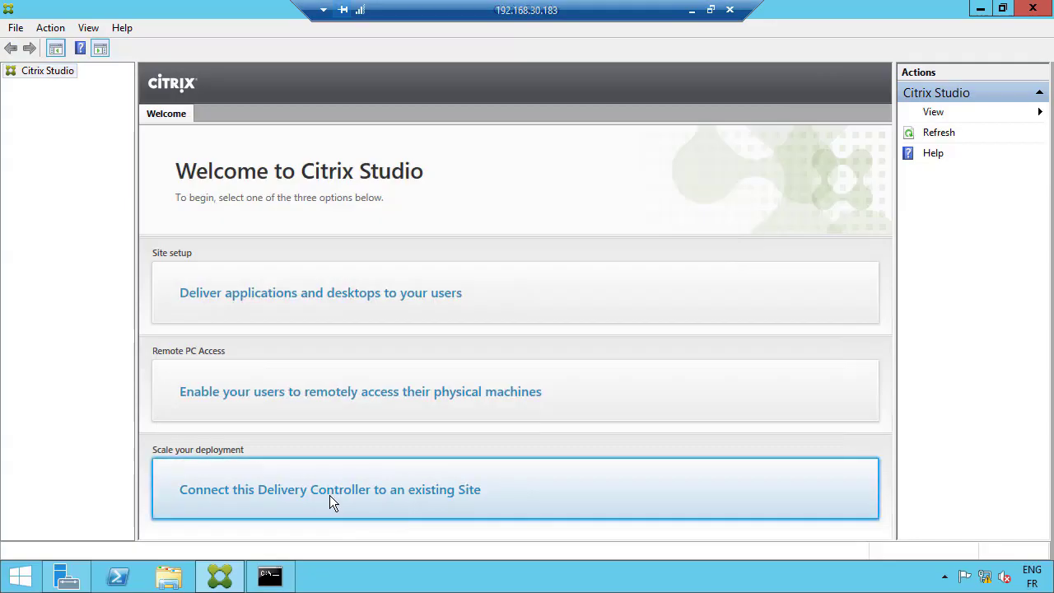
left_click(462, 491)
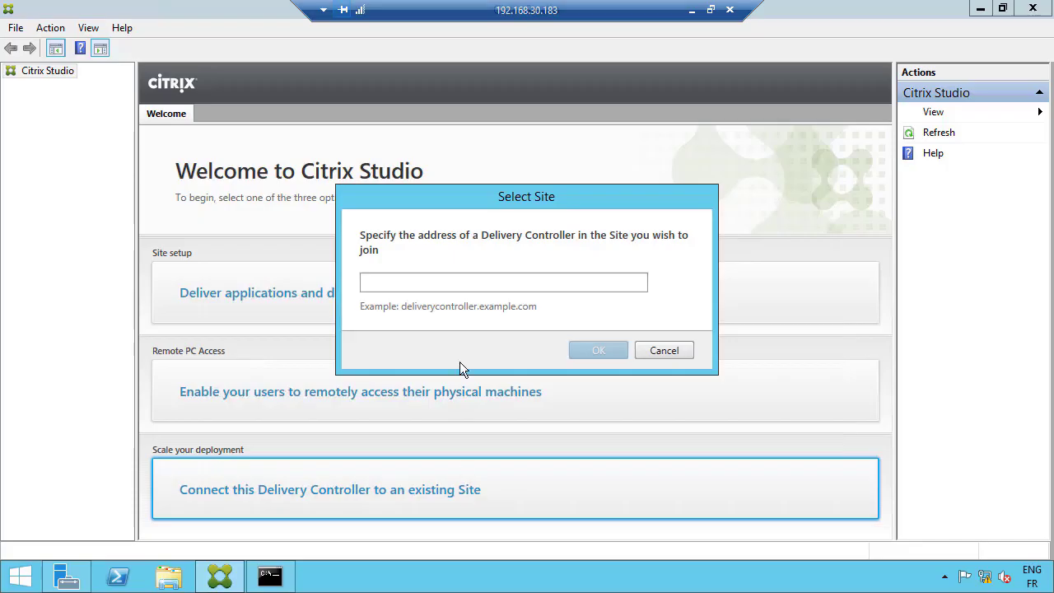
Join the Site through the controller address srv-ddc-1.alphorm.local and let Studio update the database automatically
left_click(387, 283)
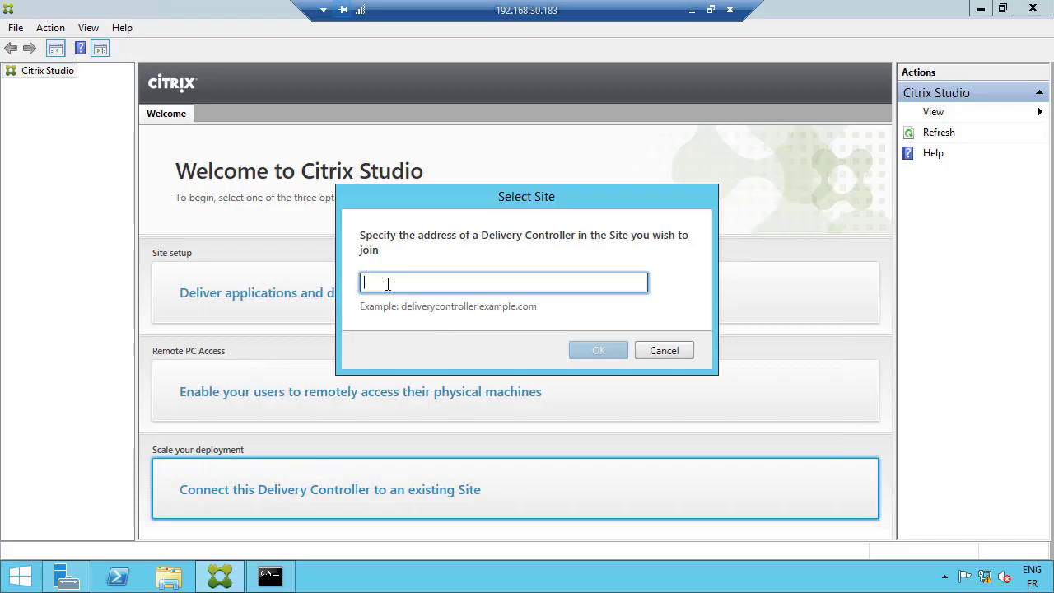
type("srv-ddc-")
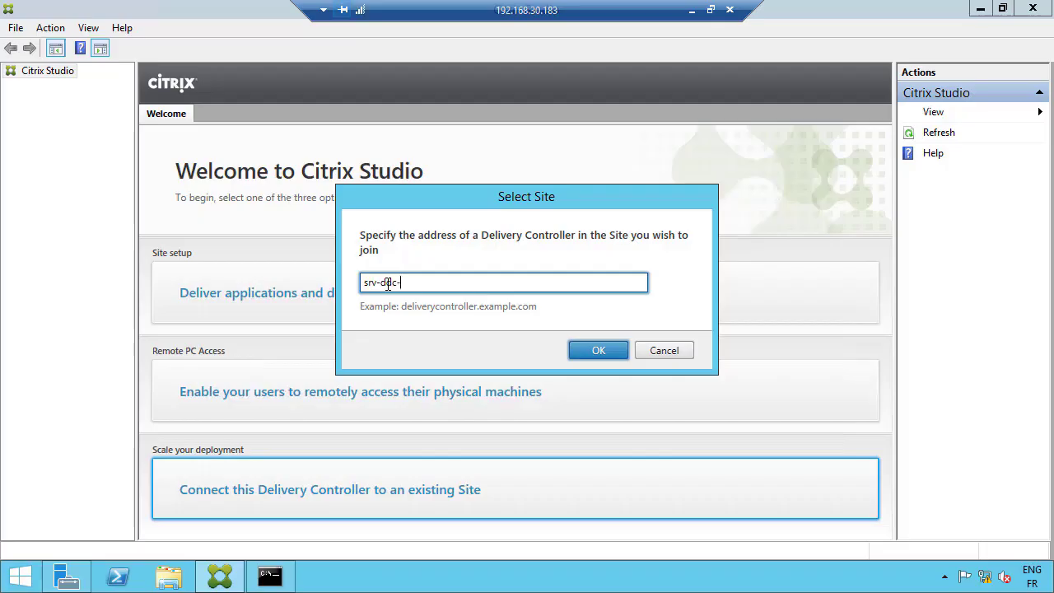
type("1.alphorm.local")
left_click(613, 350)
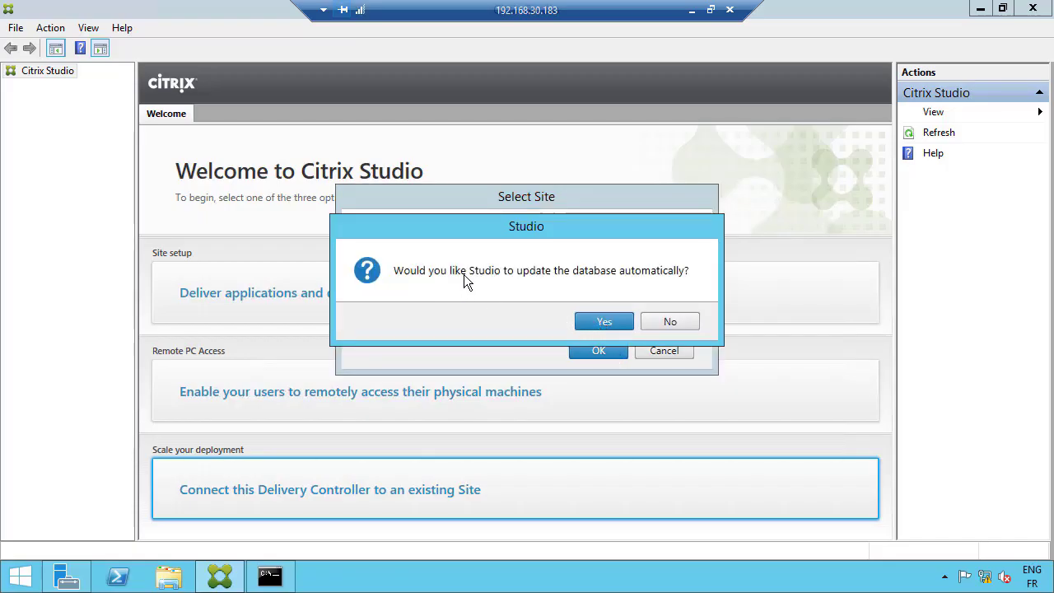
left_click(600, 323)
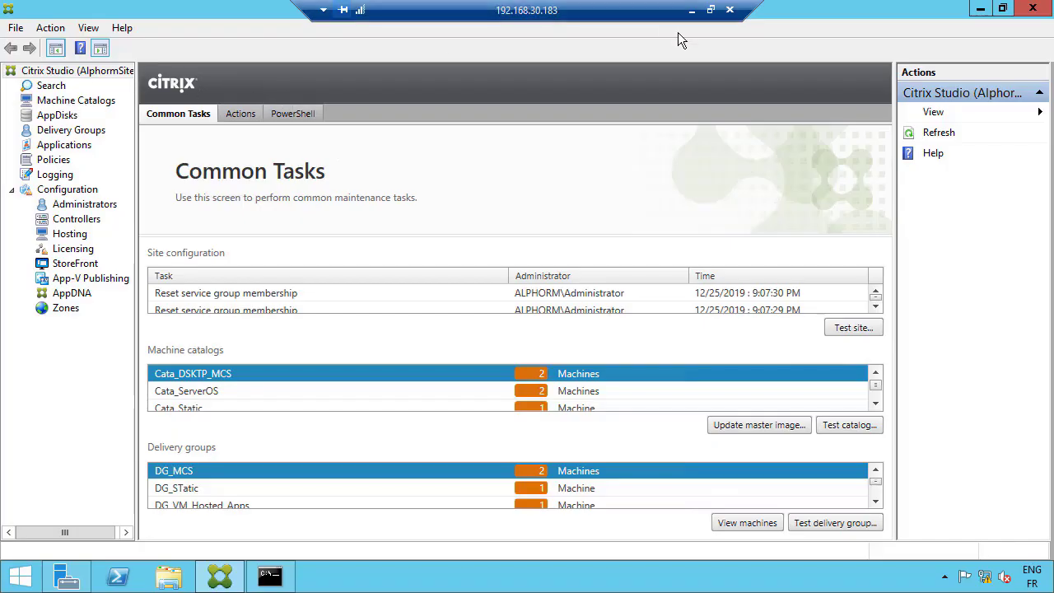
Switch back to Management Studio in the 192.168.30.7 session, refresh the SRV-SQL server and check its Security logins for the second Delivery Controller
left_click(692, 10)
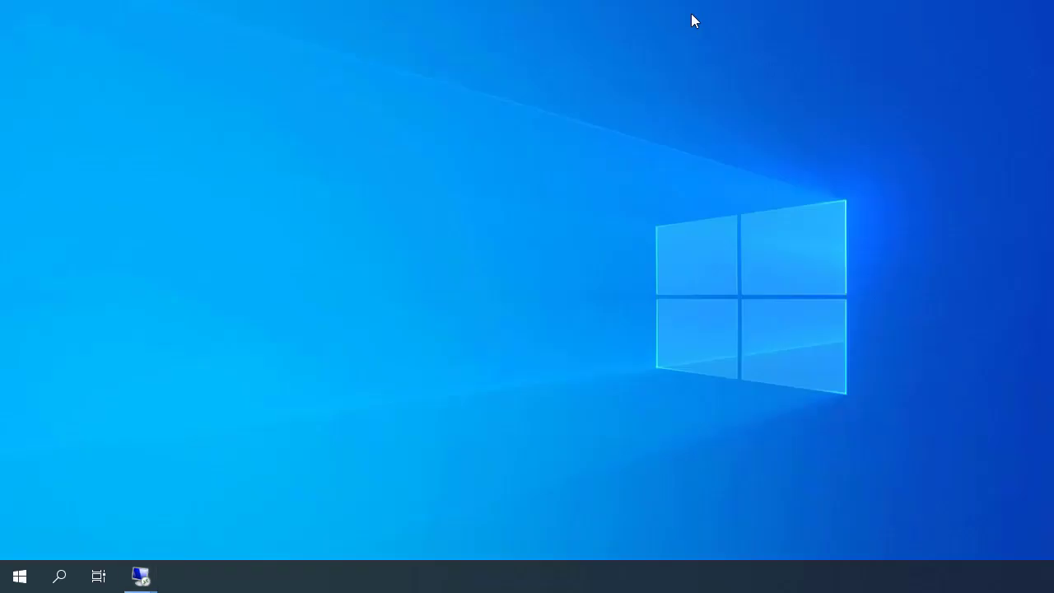
left_click(141, 577)
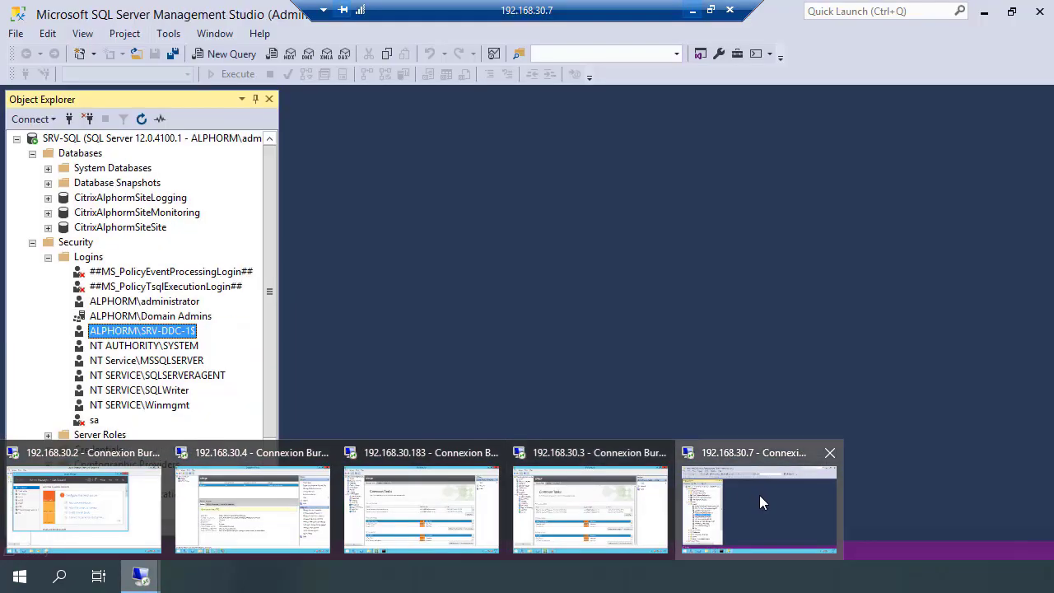
left_click(759, 495)
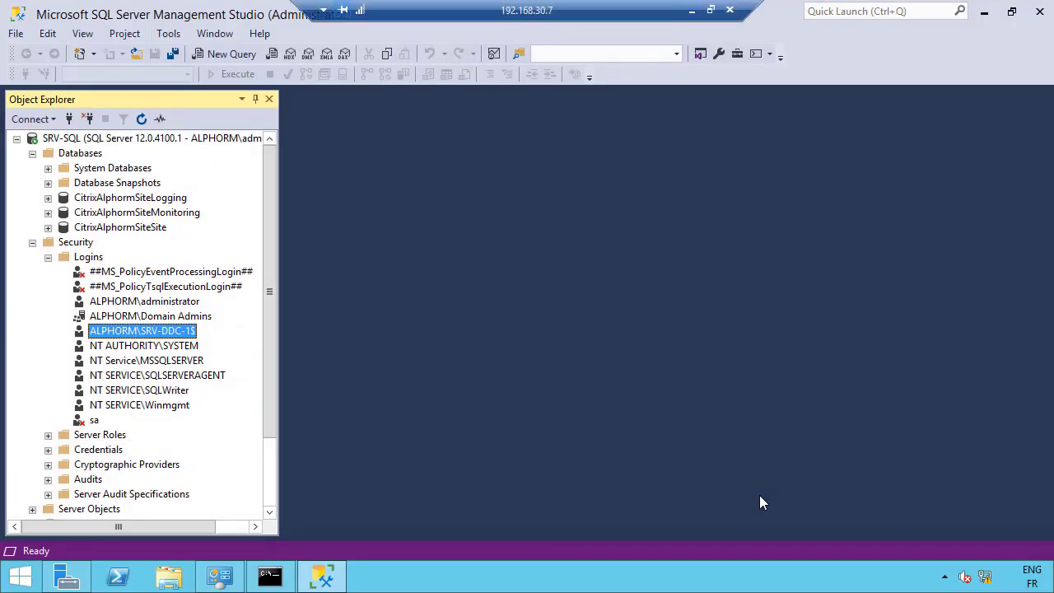
right_click(111, 140)
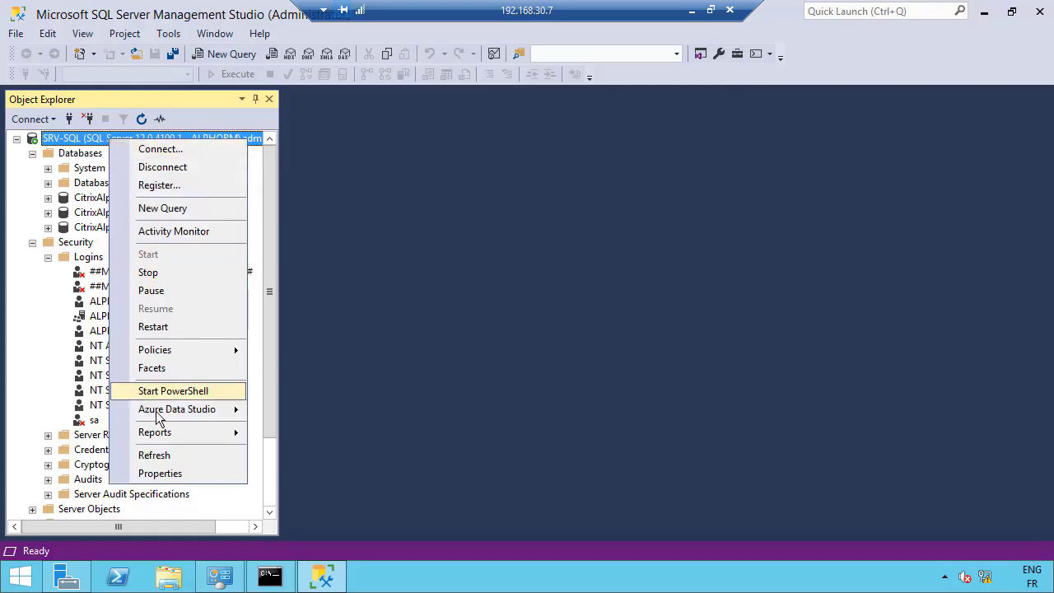
left_click(152, 455)
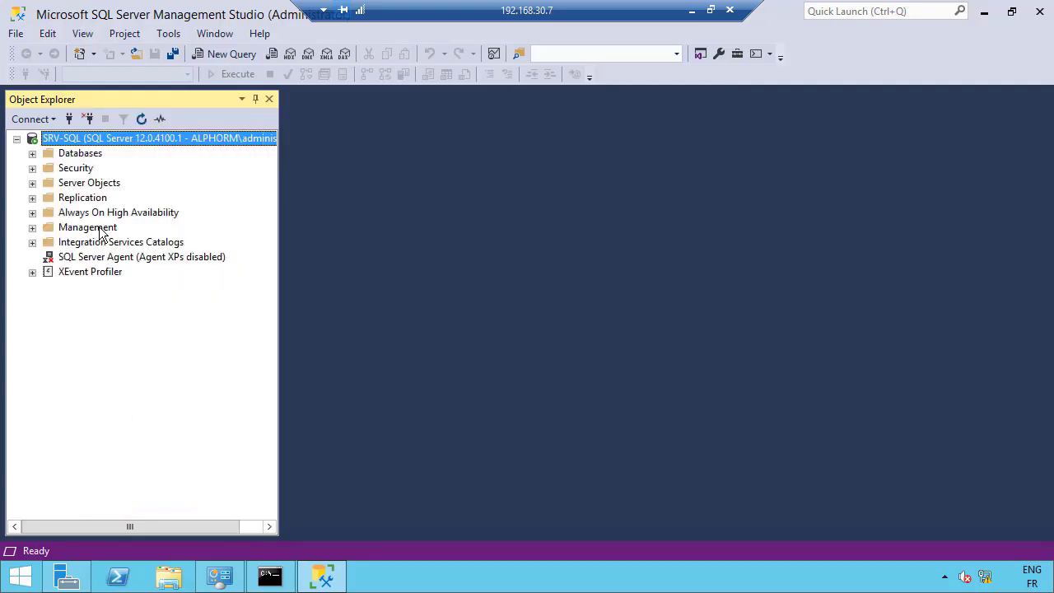
left_click(32, 168)
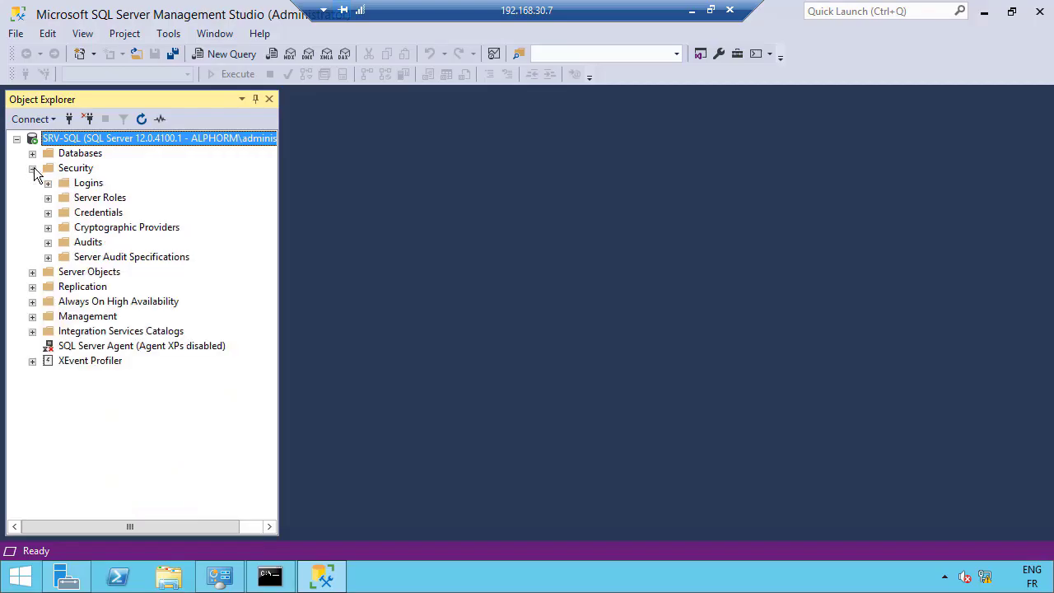
left_click(48, 183)
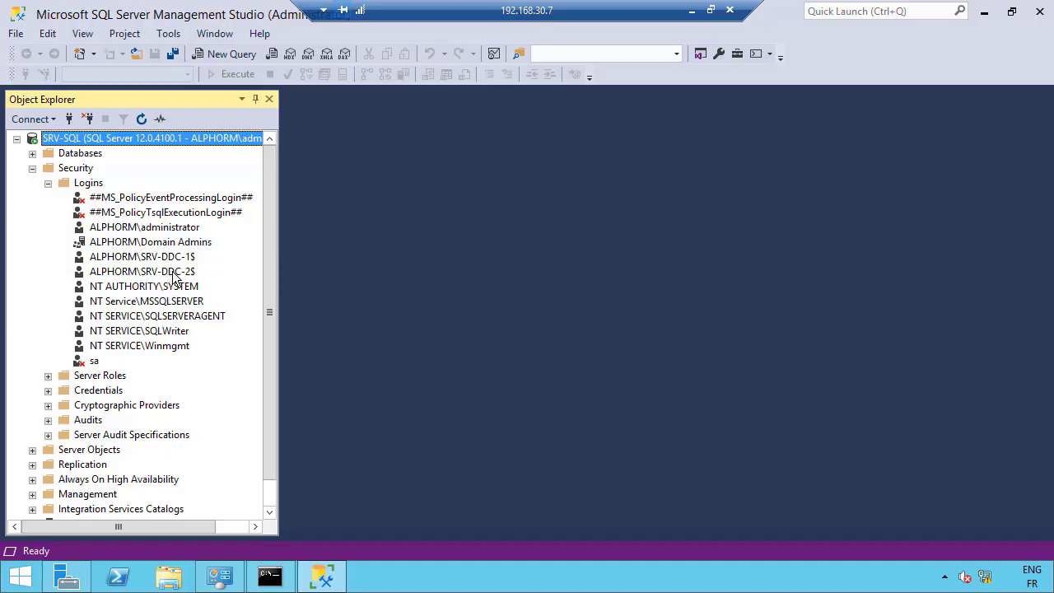
Switch to Citrix StoreFront in the 192.168.30.4 remote session and open the delivery controller management for the Magasin store
left_click(693, 11)
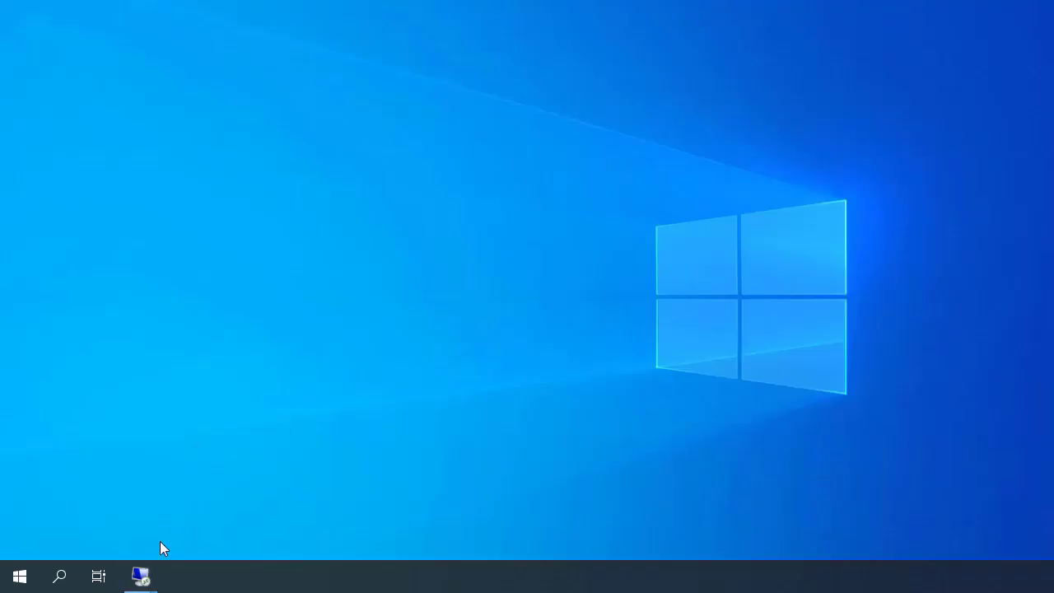
mouse_move(136, 579)
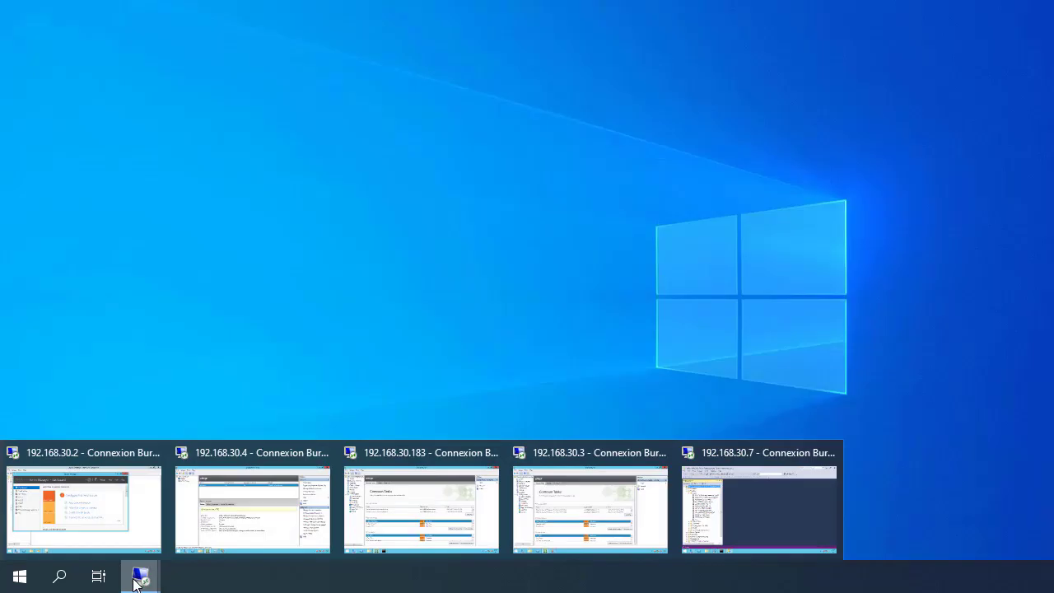
mouse_move(360, 520)
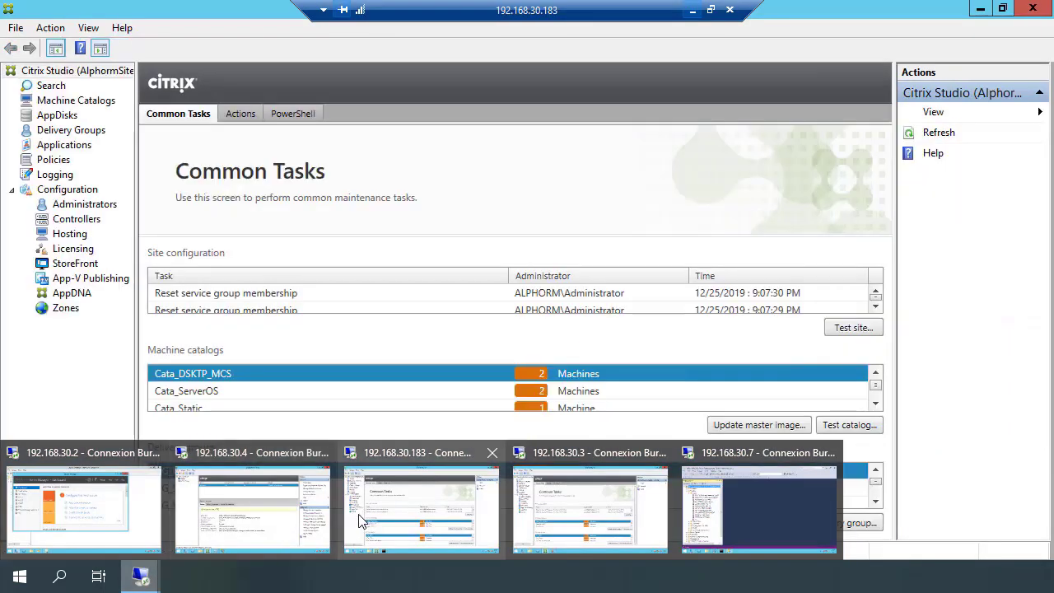
left_click(291, 500)
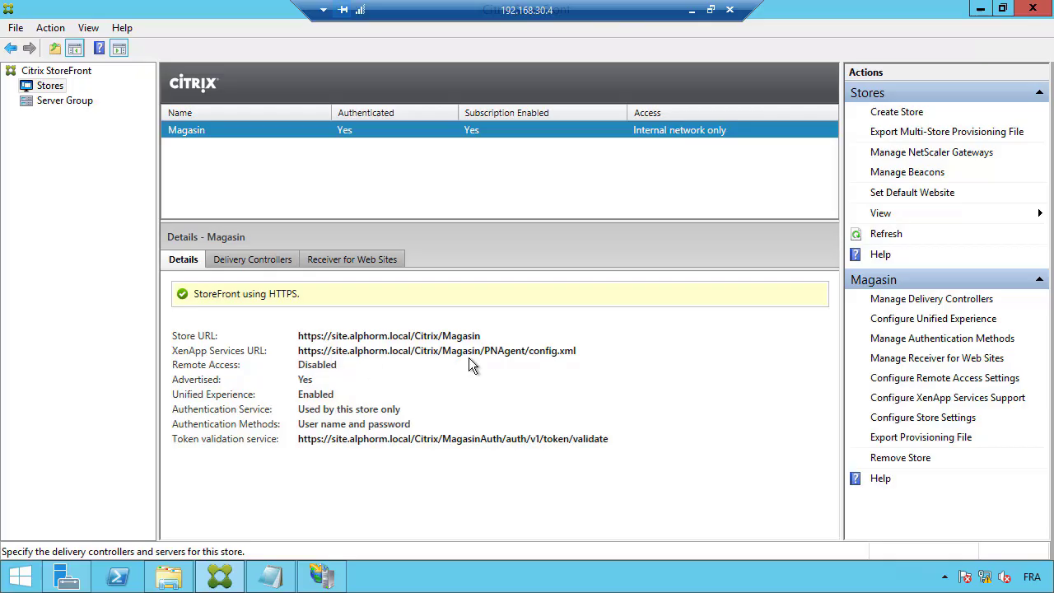
left_click(895, 302)
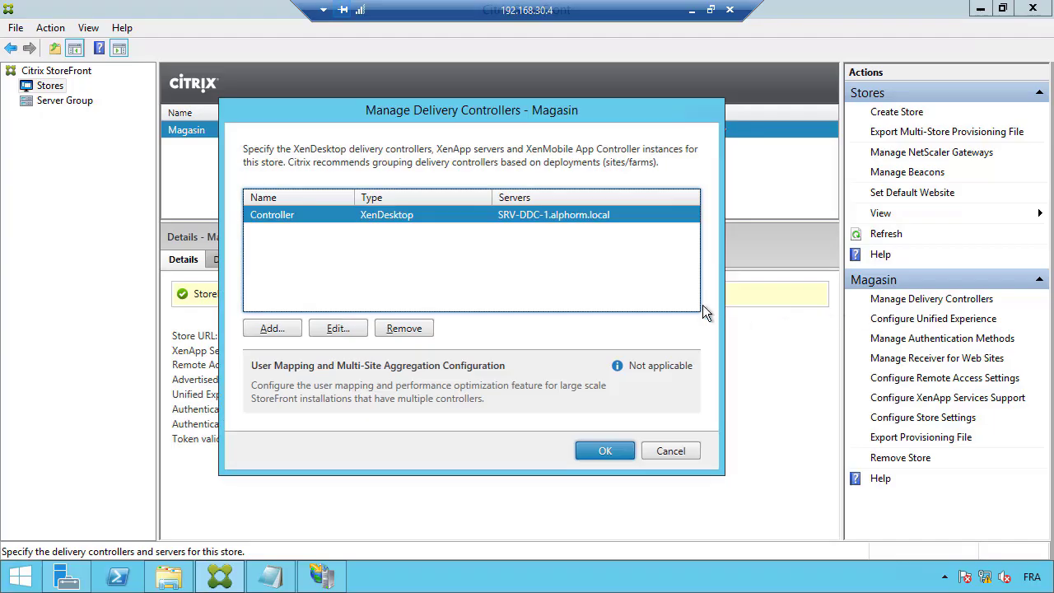
Edit the Controller entry and add srv-ddc-2.alphorm.local to its server list
left_click(337, 328)
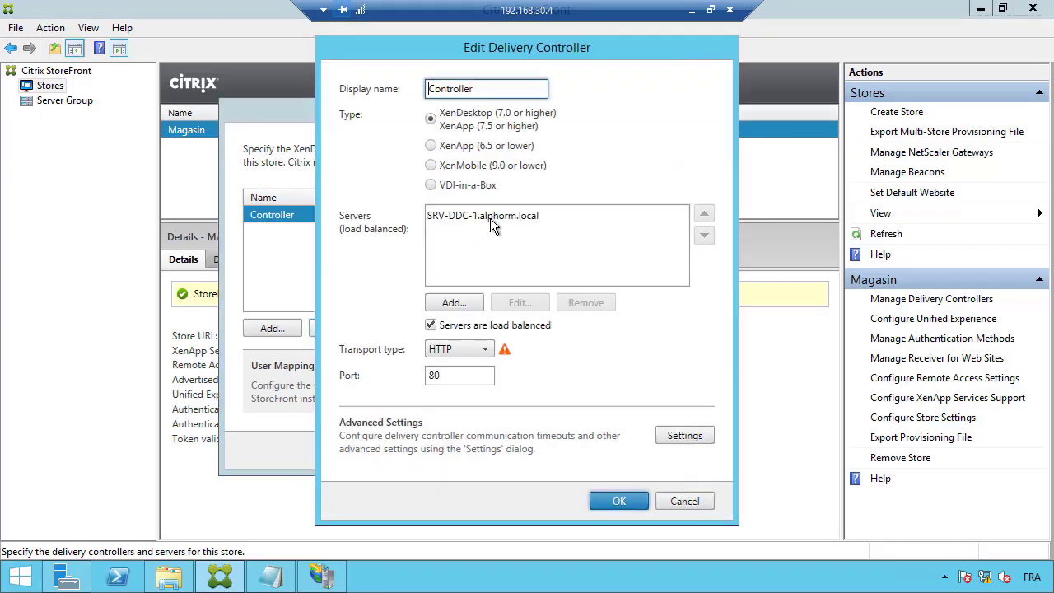
left_click(491, 218)
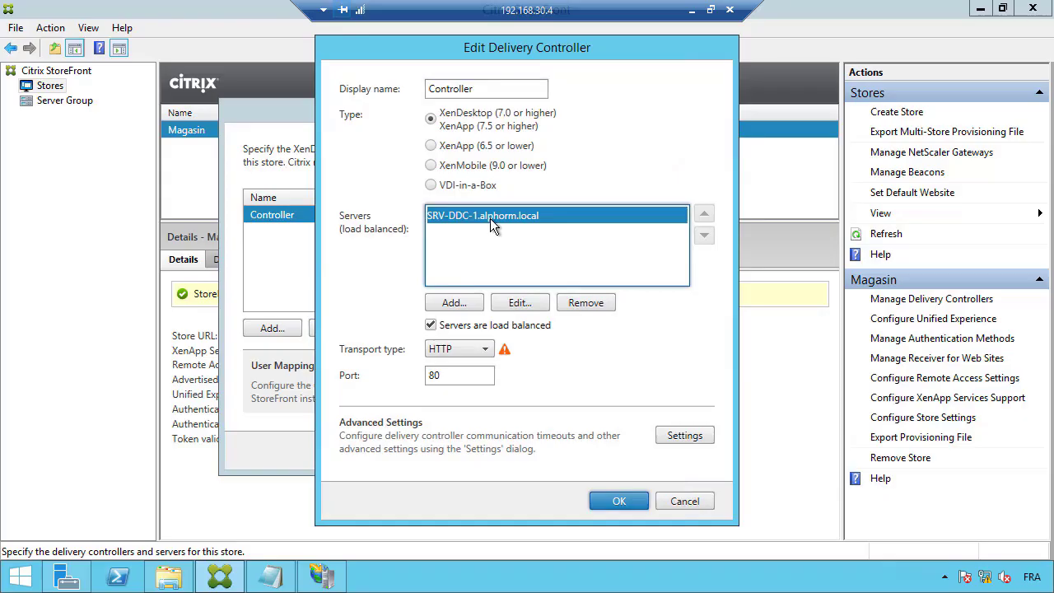
left_click(456, 306)
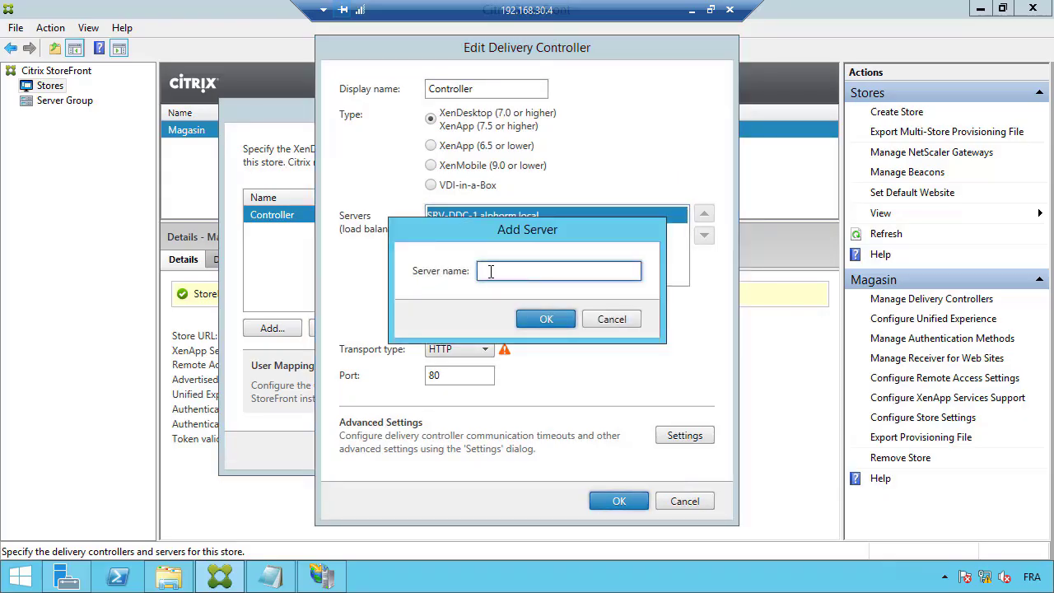
type("srv-ddc-2.alphorm.local")
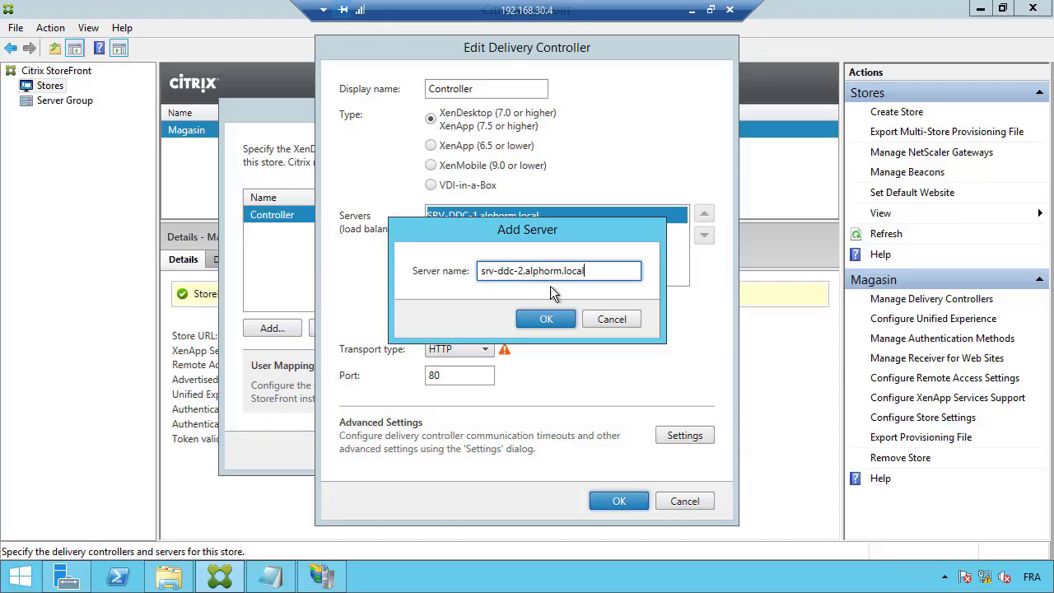
left_click(543, 319)
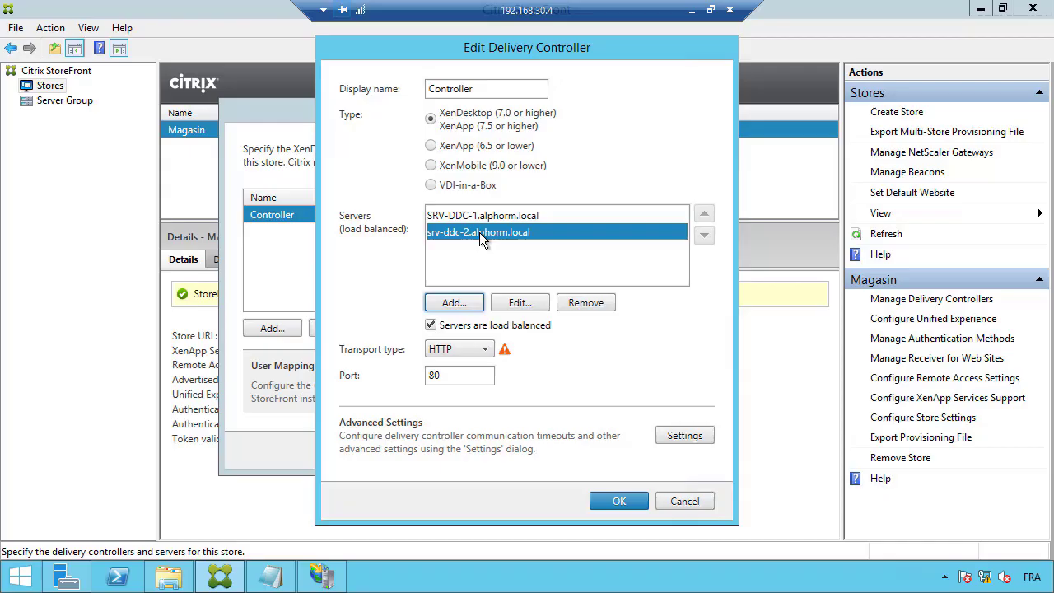
Turn load balancing for the servers off and back on, and save the delivery controller configuration of the Magasin store
left_click(430, 325)
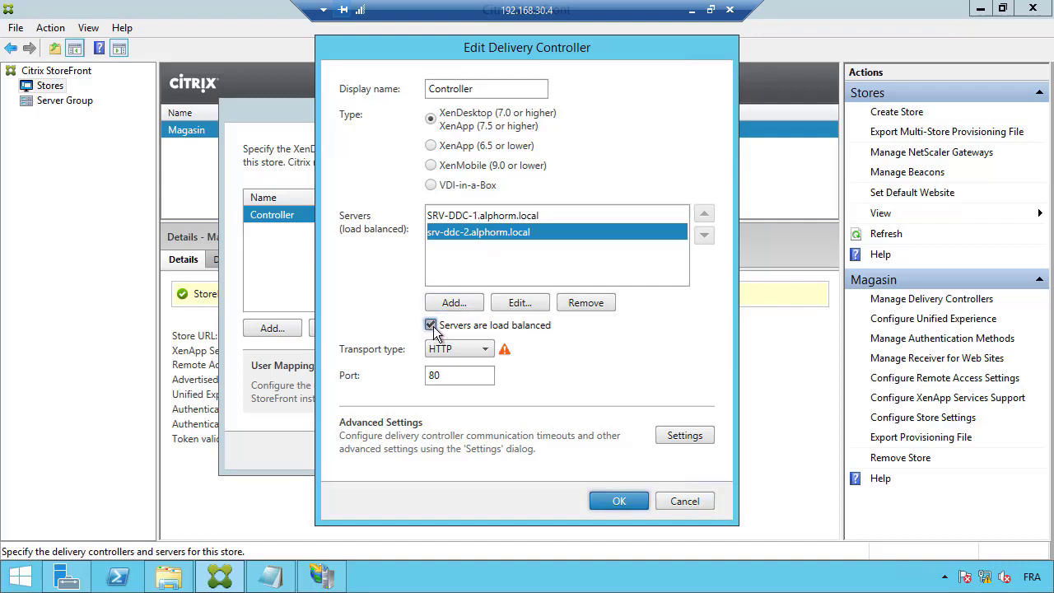
left_click(490, 216)
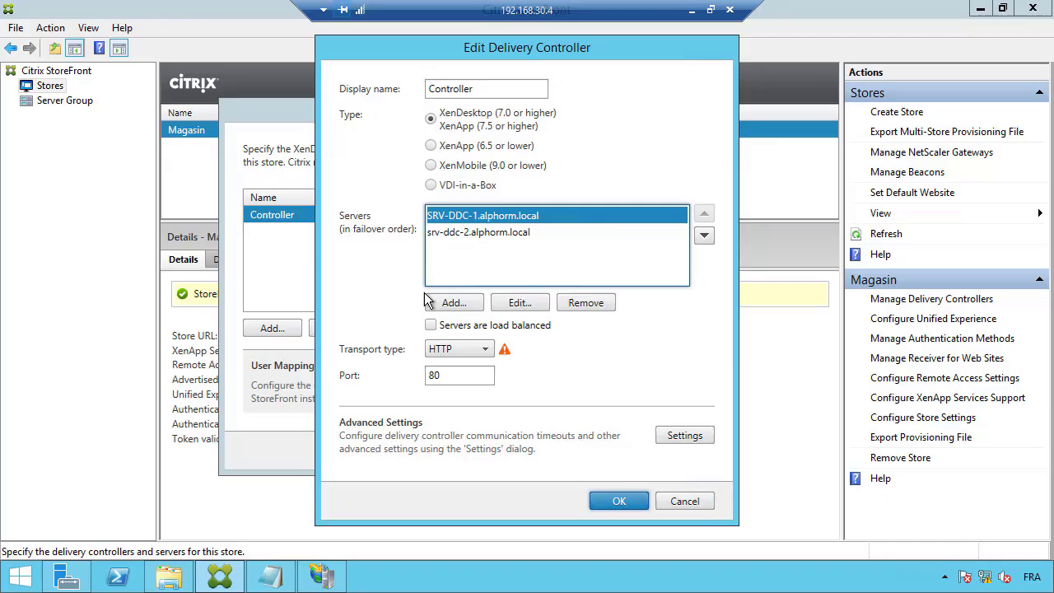
left_click(433, 326)
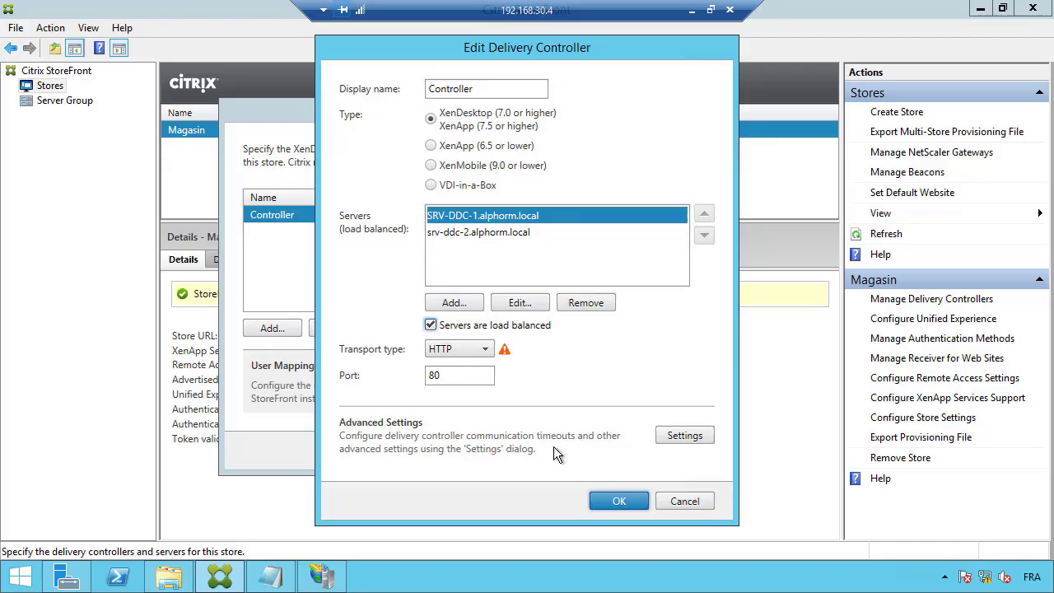
left_click(618, 500)
left_click(604, 453)
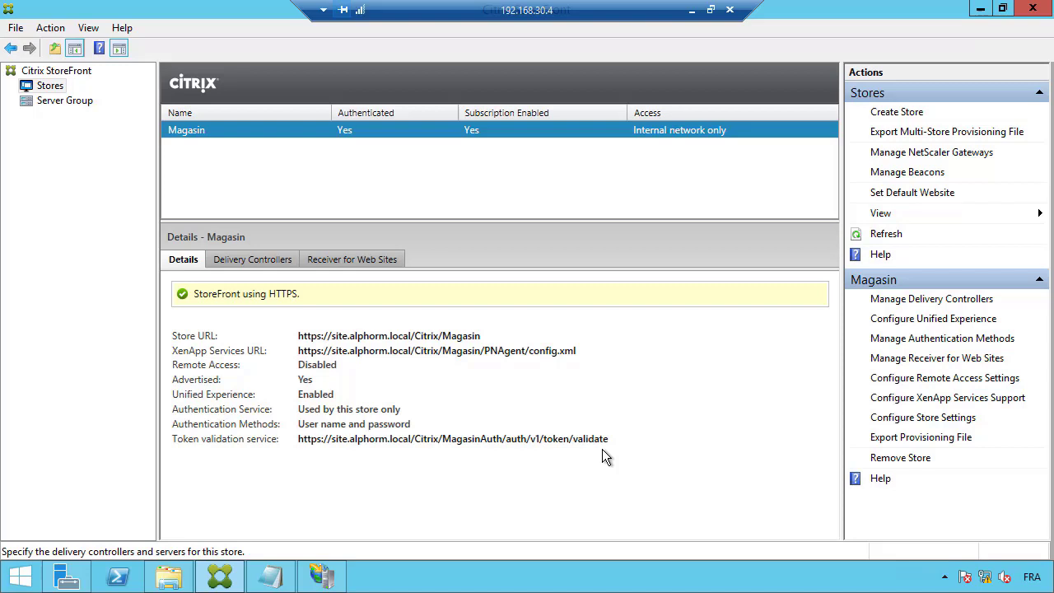
Switch to Citrix Studio in the 192.168.30.183 remote session and check the Site's list of Controllers
left_click(692, 11)
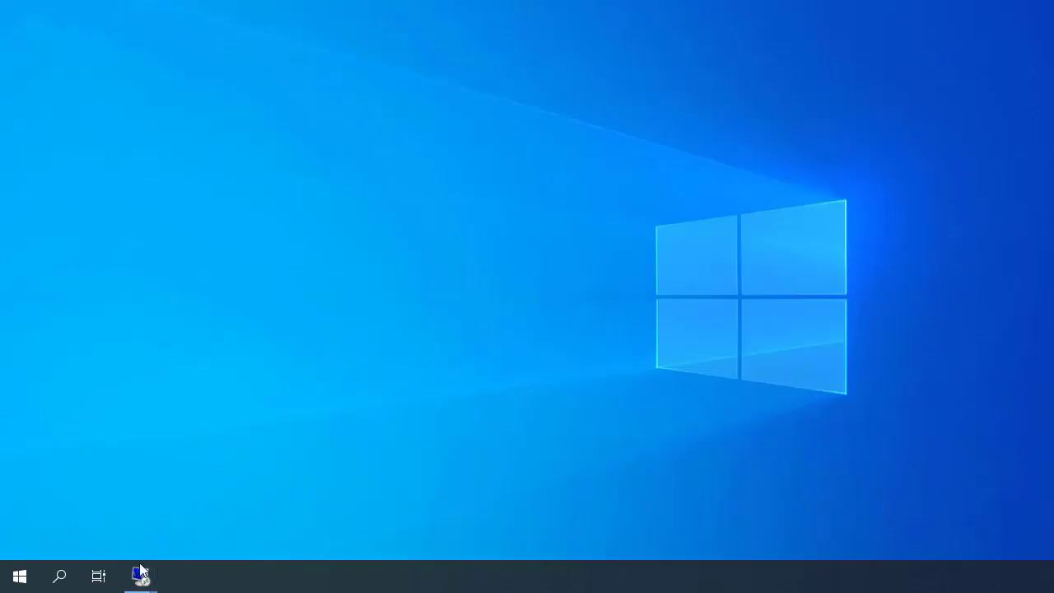
mouse_move(138, 576)
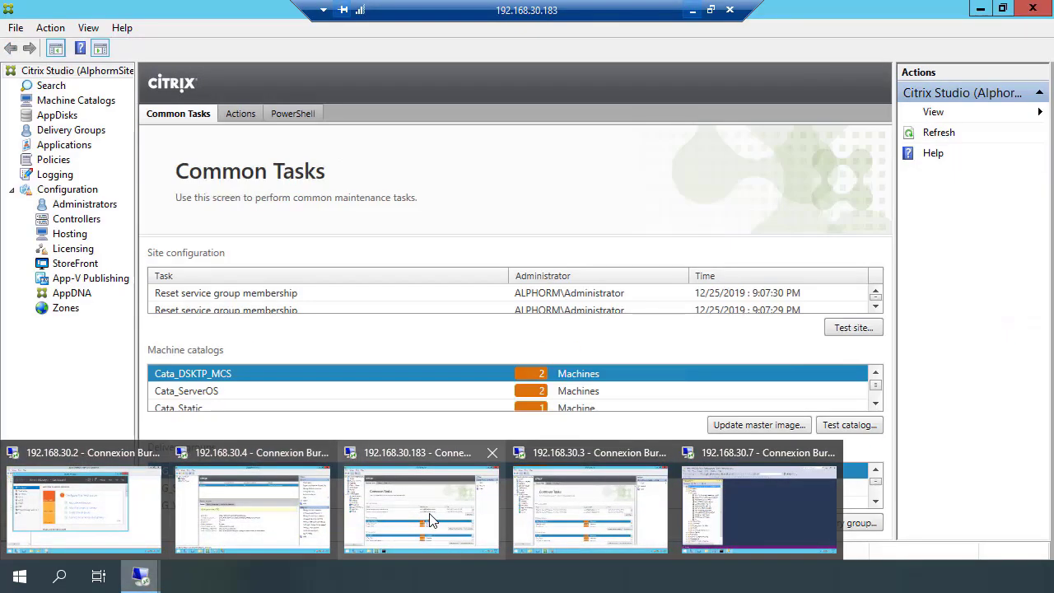
left_click(426, 510)
left_click(75, 221)
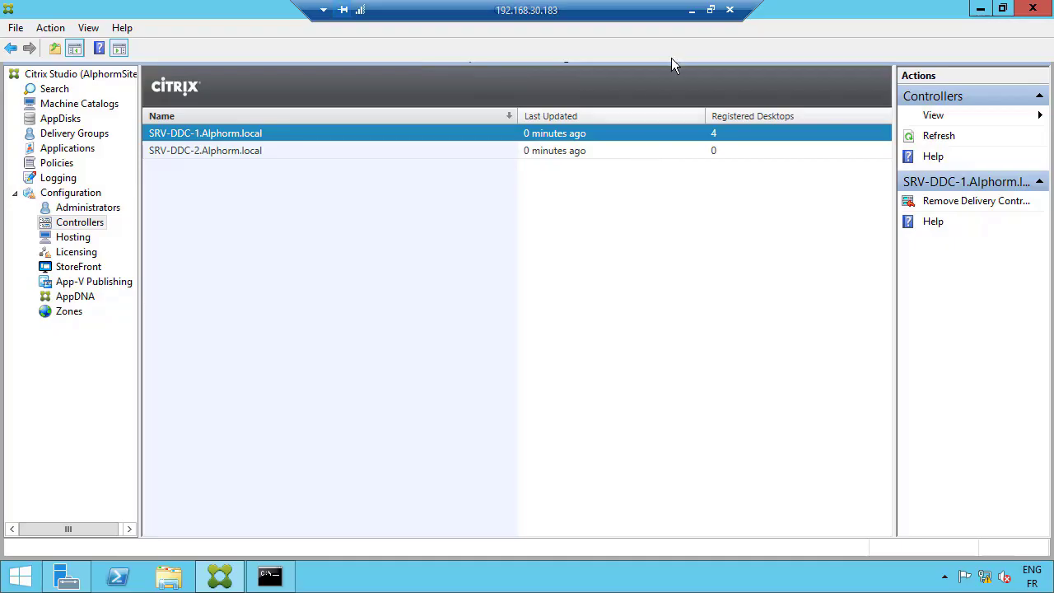
Switch to Server Manager in the 192.168.30.2 remote session and open Group Policy Management in a maximized window
left_click(693, 11)
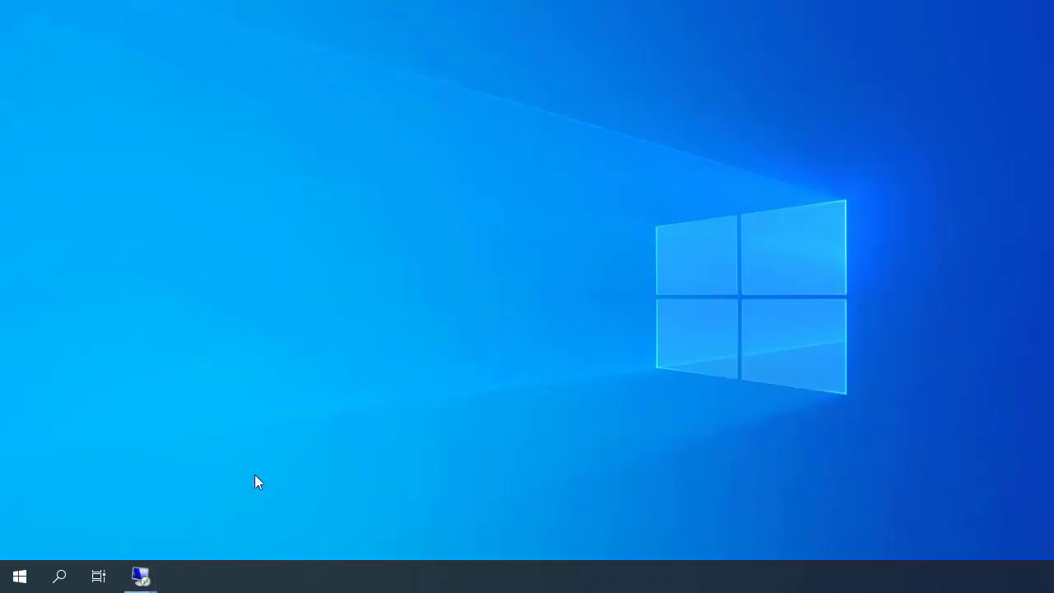
left_click(142, 574)
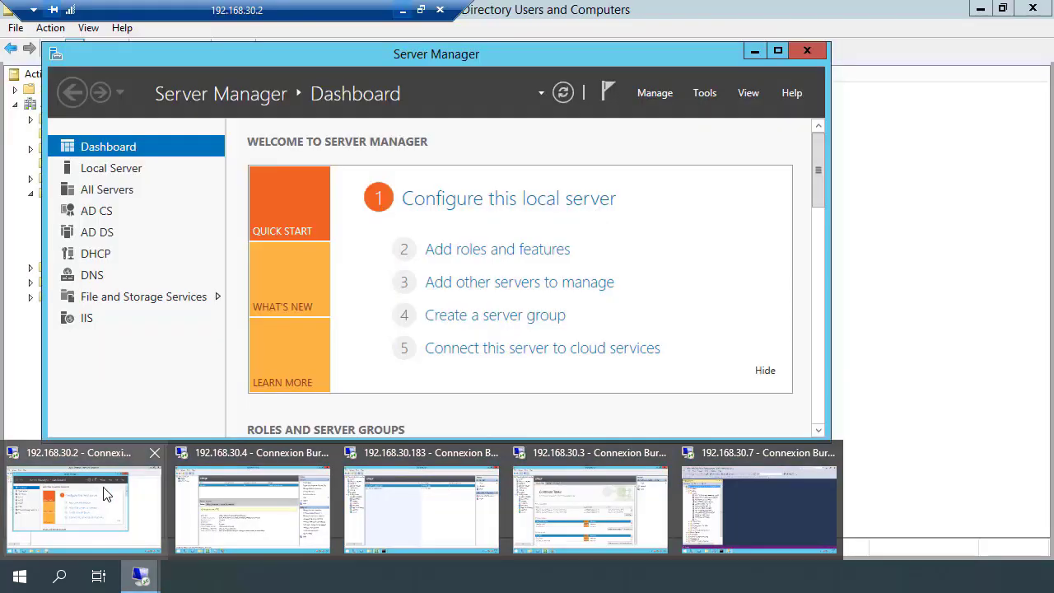
left_click(104, 494)
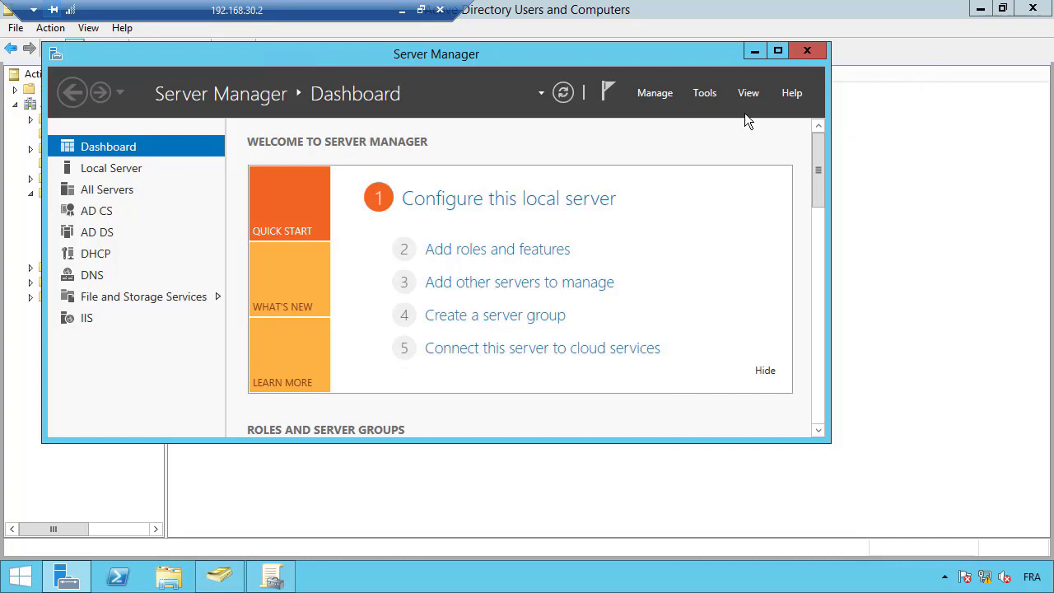
left_click(707, 93)
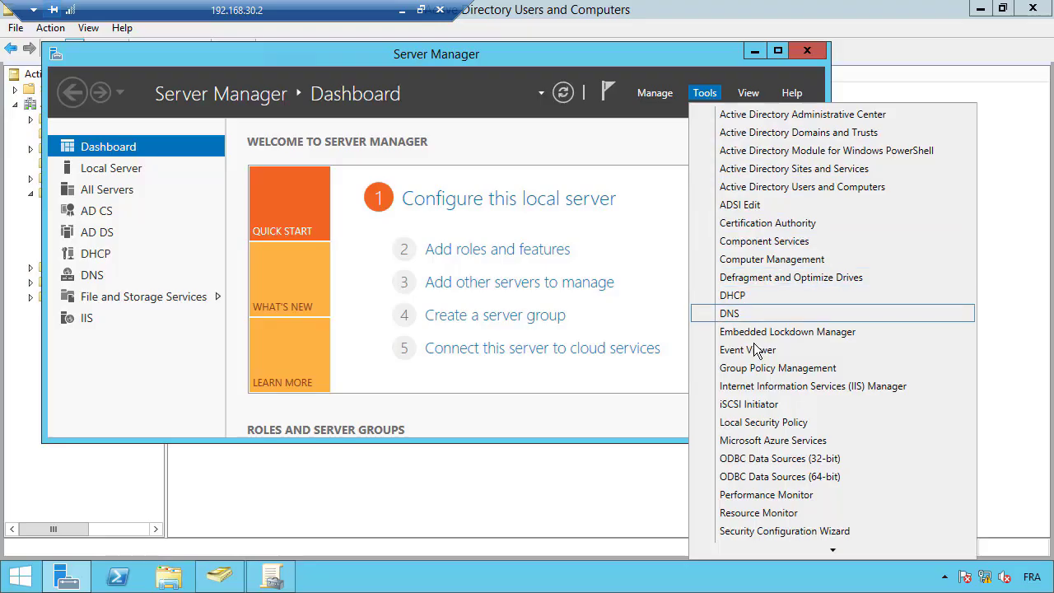
left_click(752, 370)
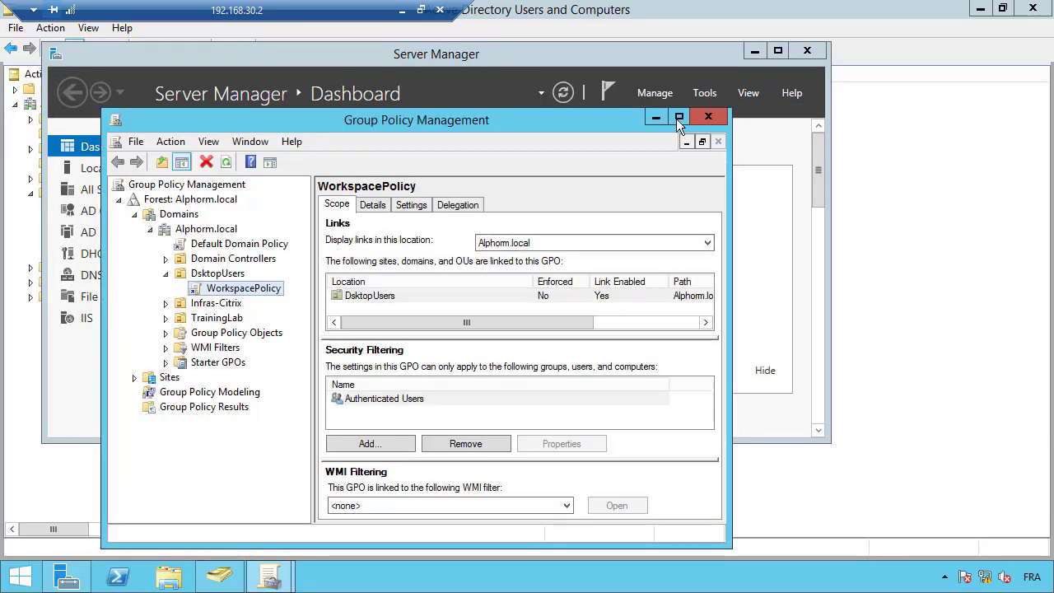
left_click(680, 116)
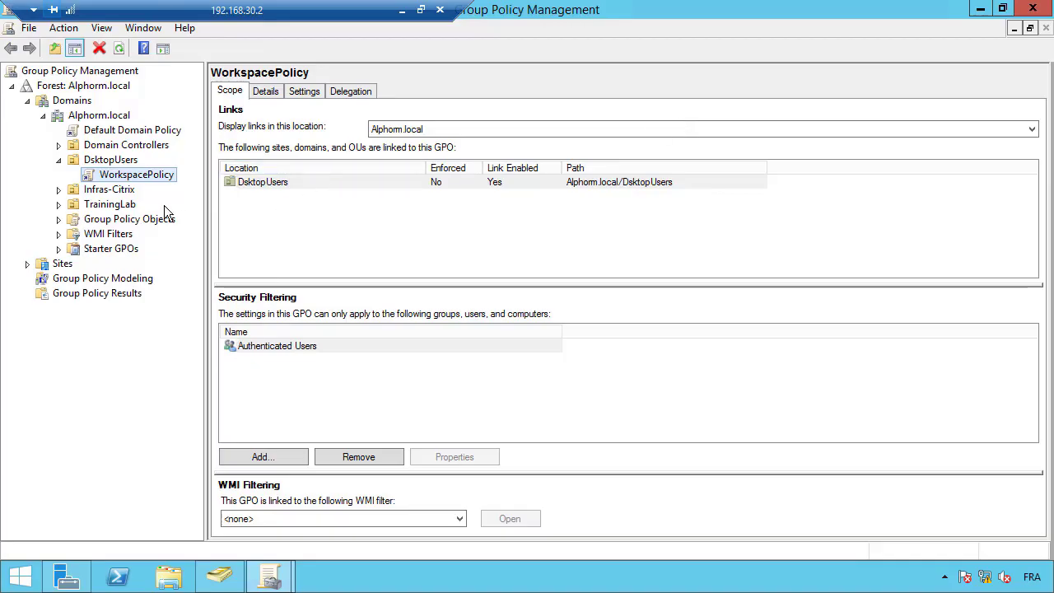
Try to create a GPO named DDC linked to the Workers organizational unit under Infras-Citrix
left_click(60, 191)
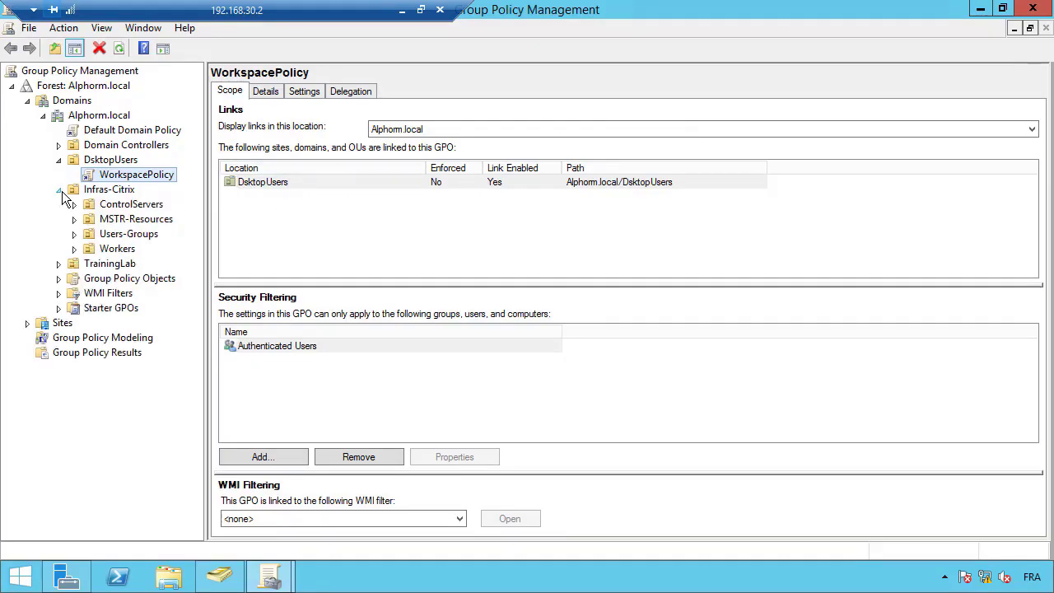
left_click(75, 249)
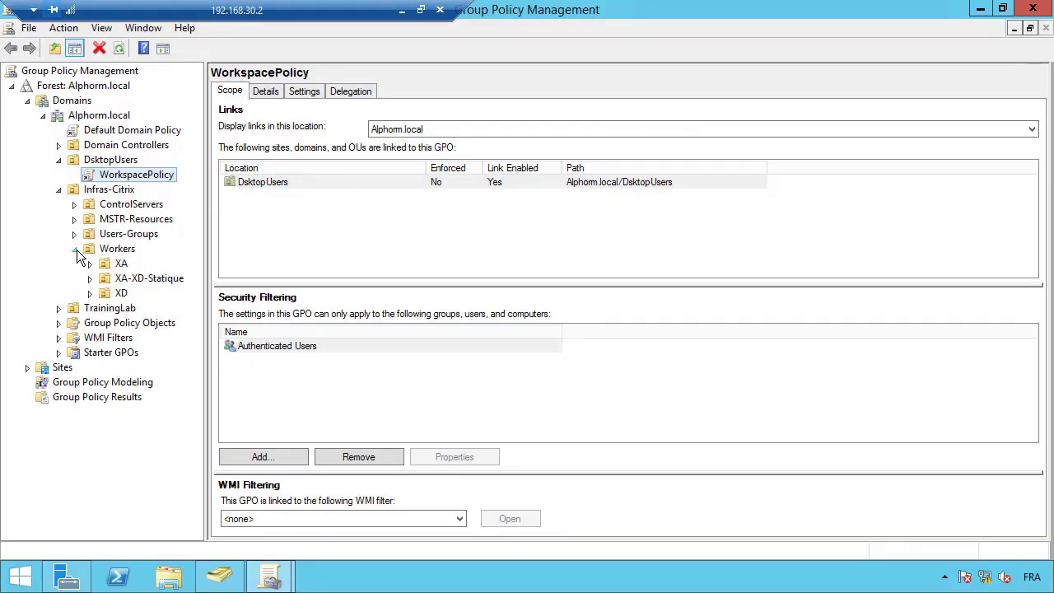
right_click(119, 251)
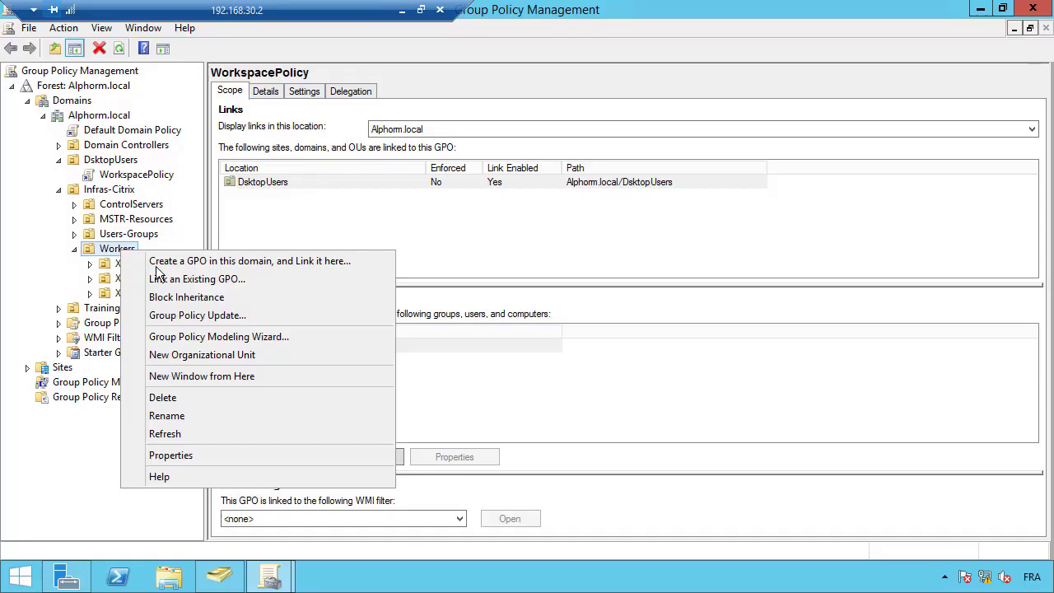
left_click(156, 258)
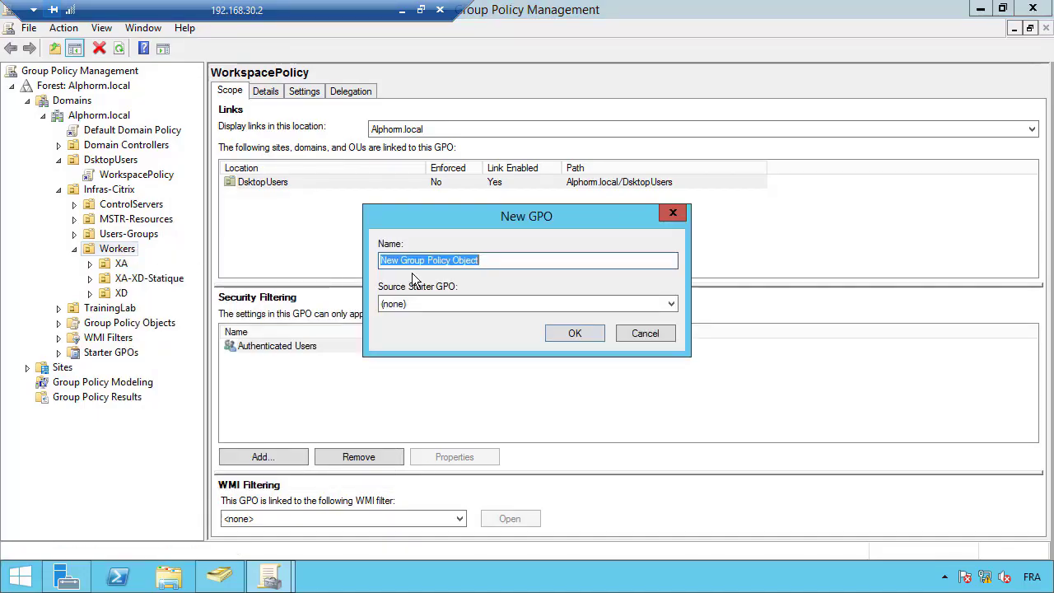
type("DDC")
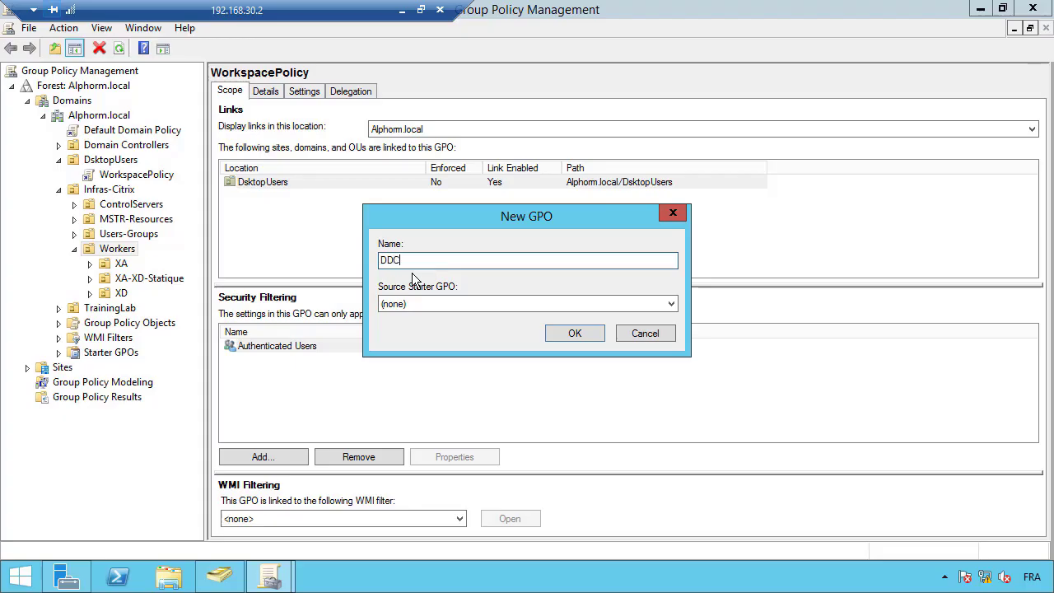
left_click(574, 334)
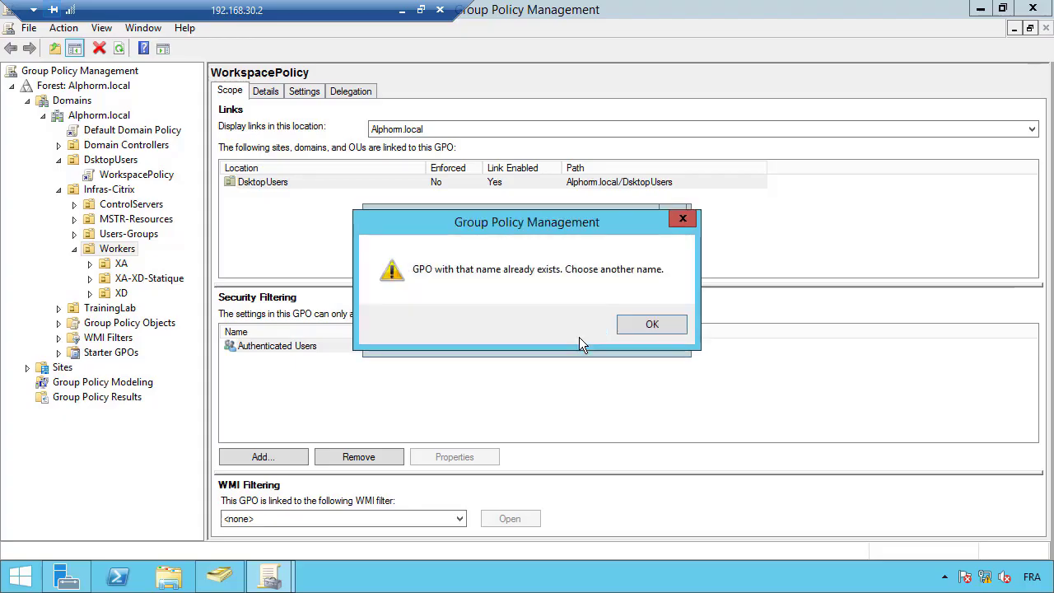
left_click(650, 325)
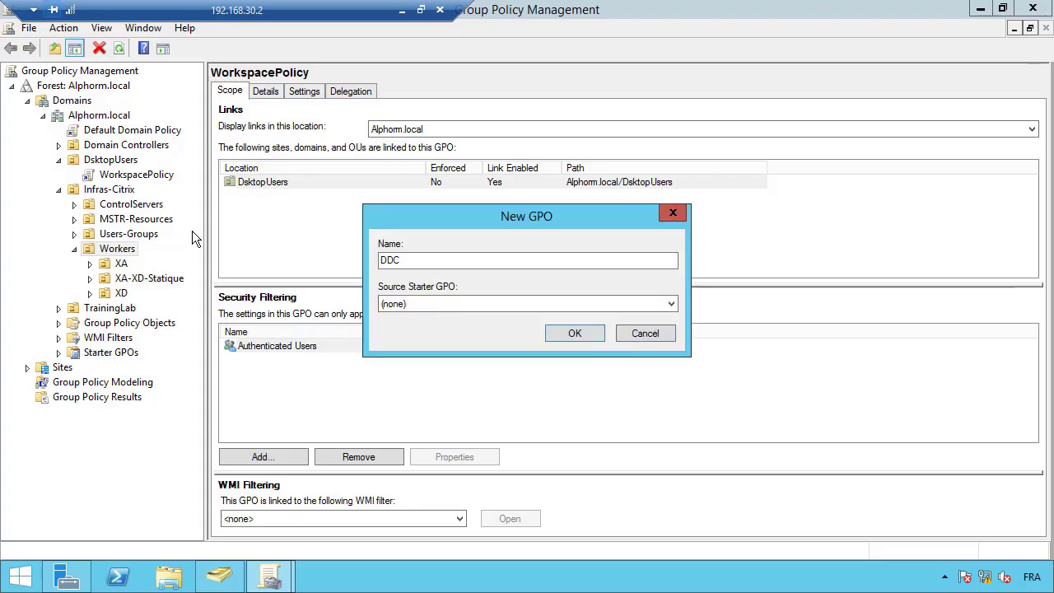
Change the new GPO's name to DDC1 and create it linked to the Workers organizational unit
left_click(410, 260)
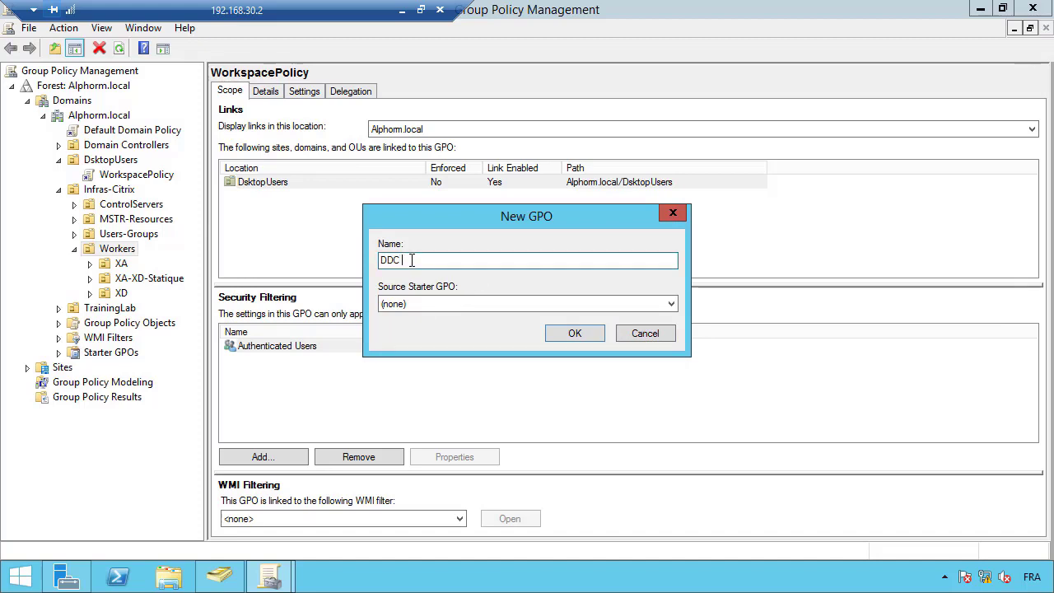
type("1")
left_click_drag(405, 261, 414, 268)
key("Left")
key("BackSpace")
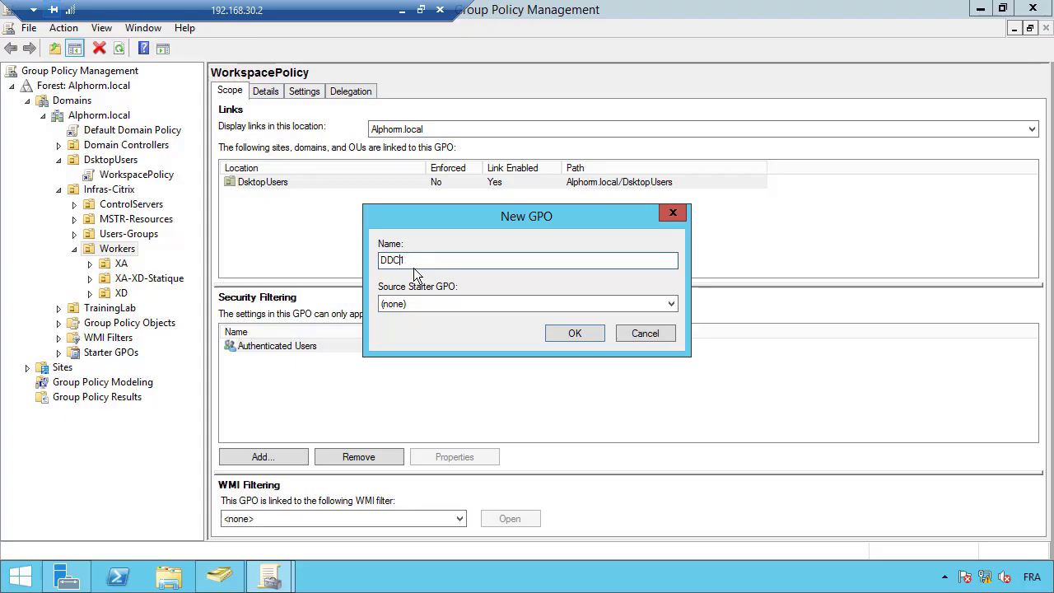
left_click(555, 334)
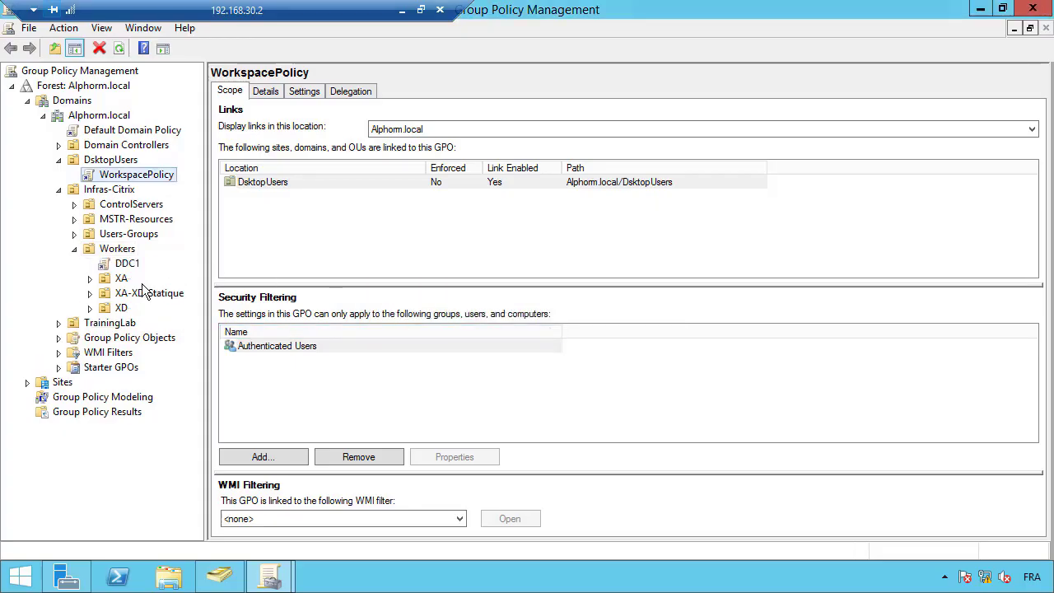
Expand the XA and XA-XD-Statique organizational units under Workers to examine their linked GPOs
left_click(90, 278)
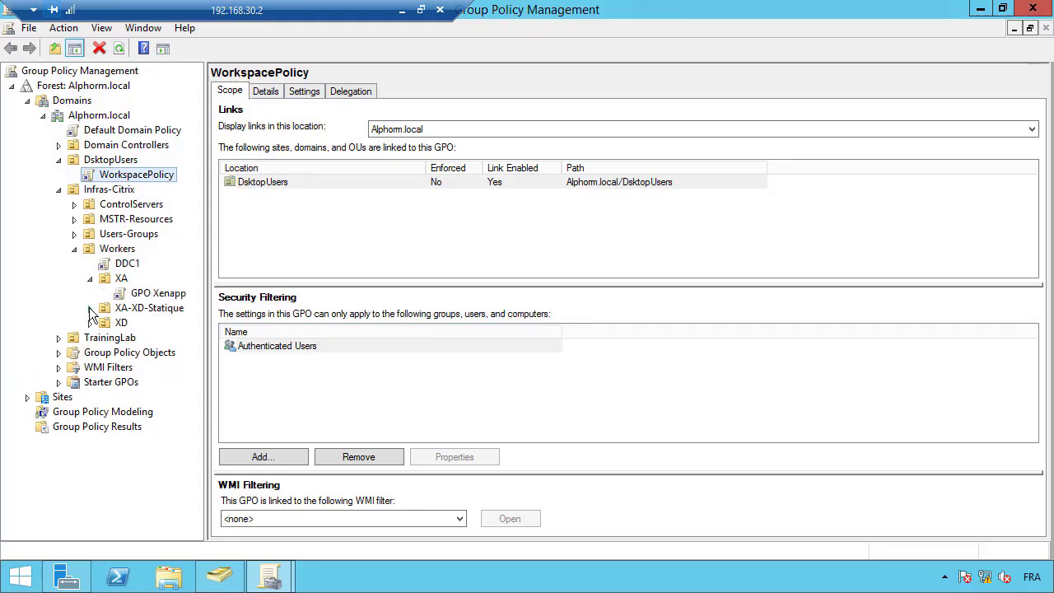
left_click(90, 308)
left_click(140, 325)
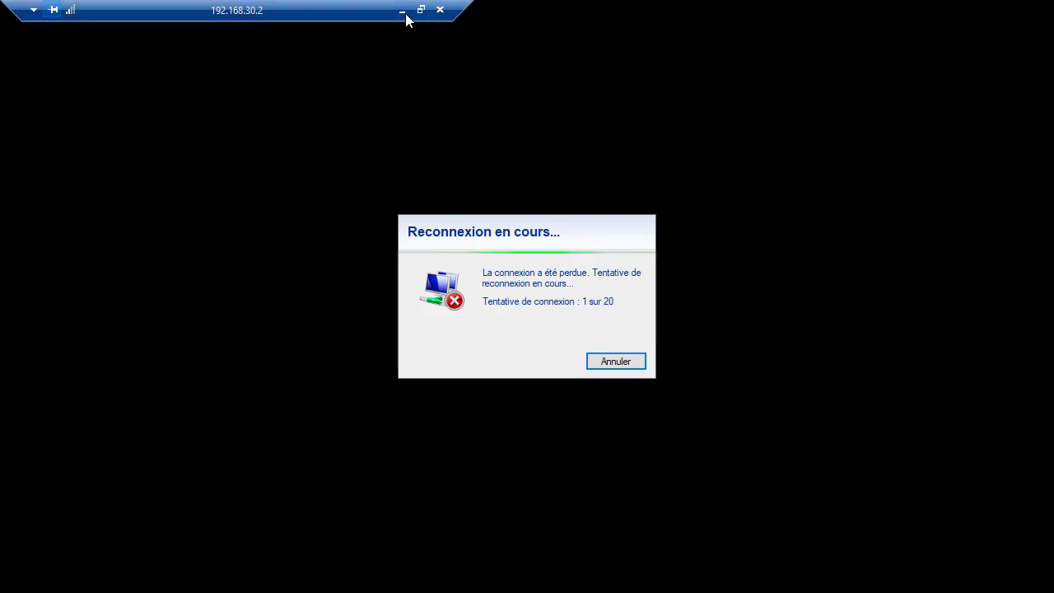
Cancel the automatic reconnection and reconnect to 192.168.30.2 by Remote Desktop, entering the administrator password and accepting the untrusted certificate
left_click(614, 362)
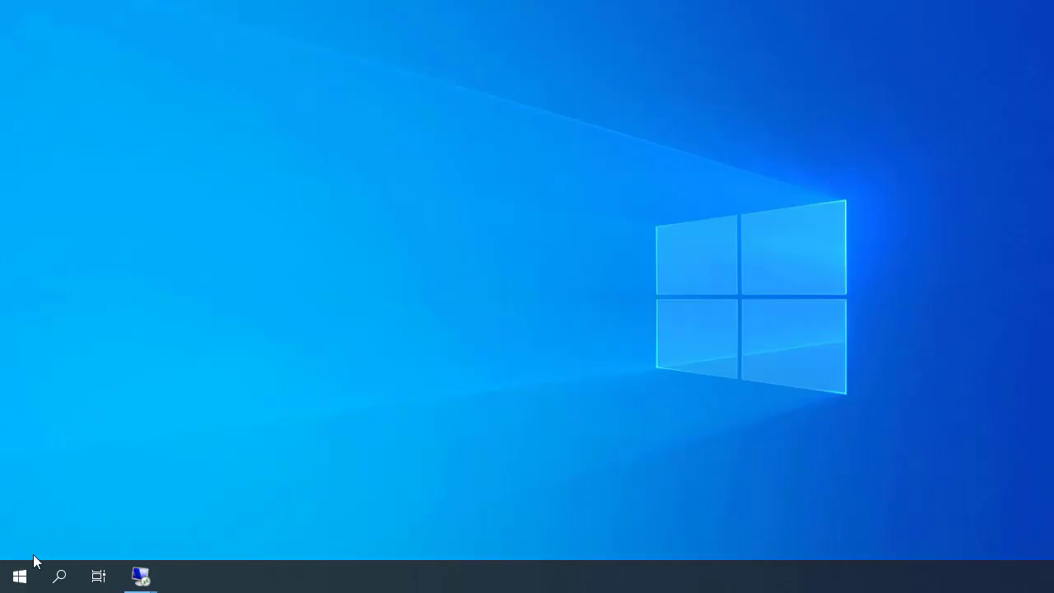
right_click(21, 579)
left_click(71, 502)
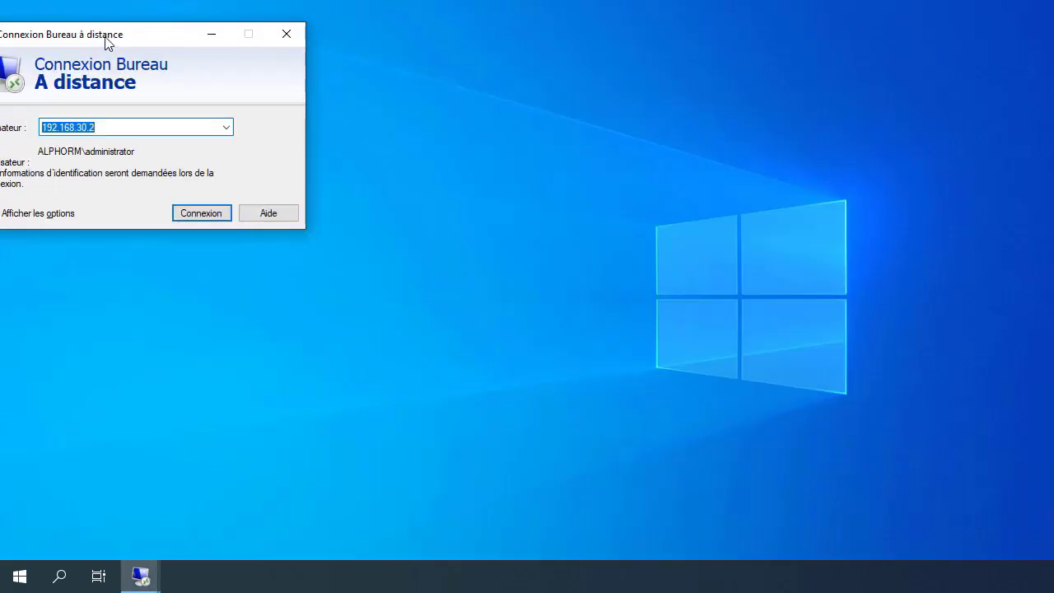
left_click_drag(106, 38, 359, 149)
left_click(463, 322)
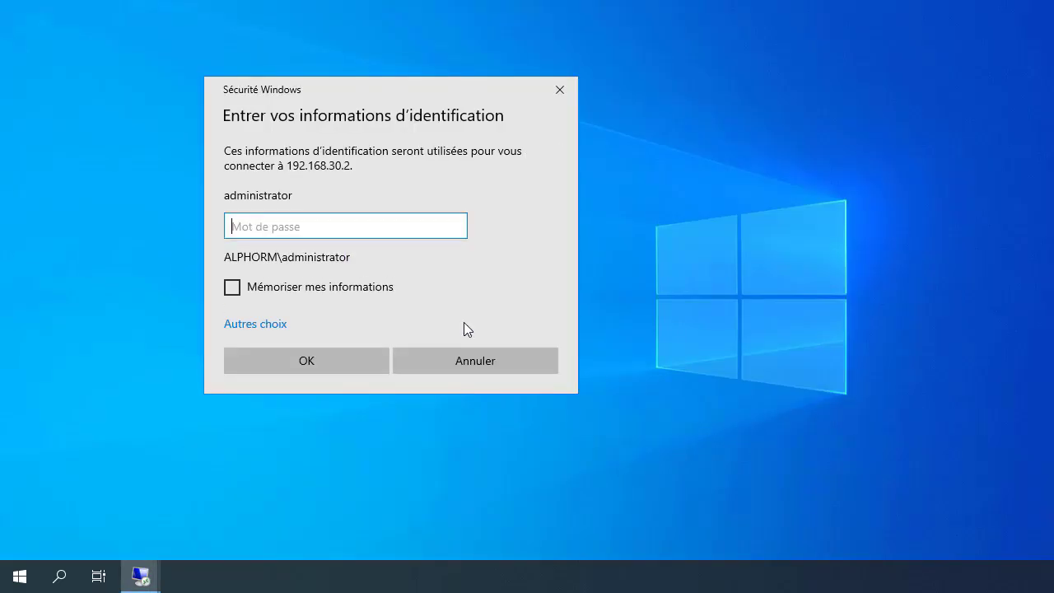
type("*********")
key("Return")
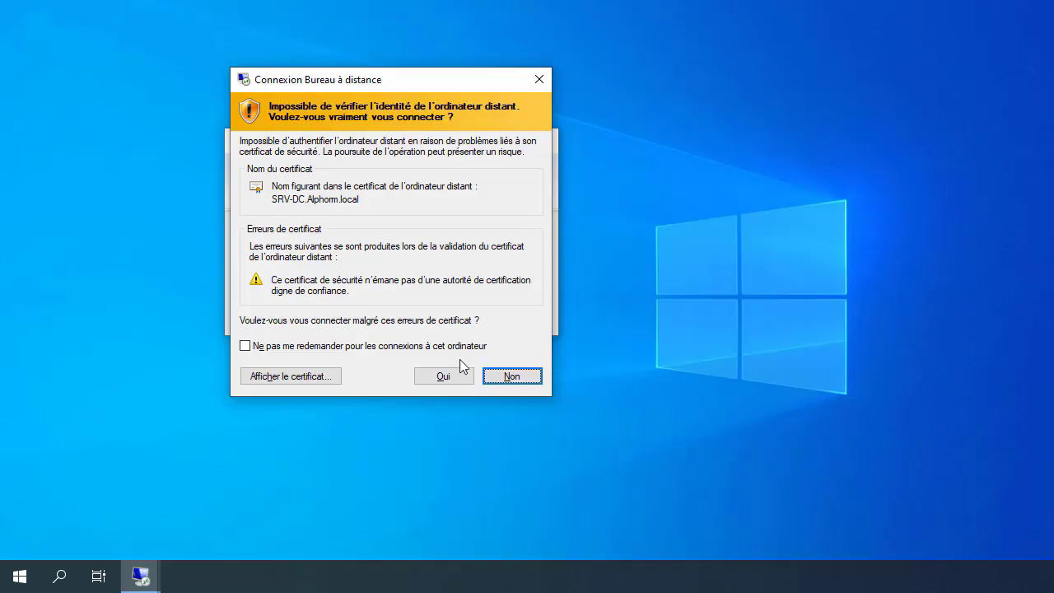
left_click(450, 375)
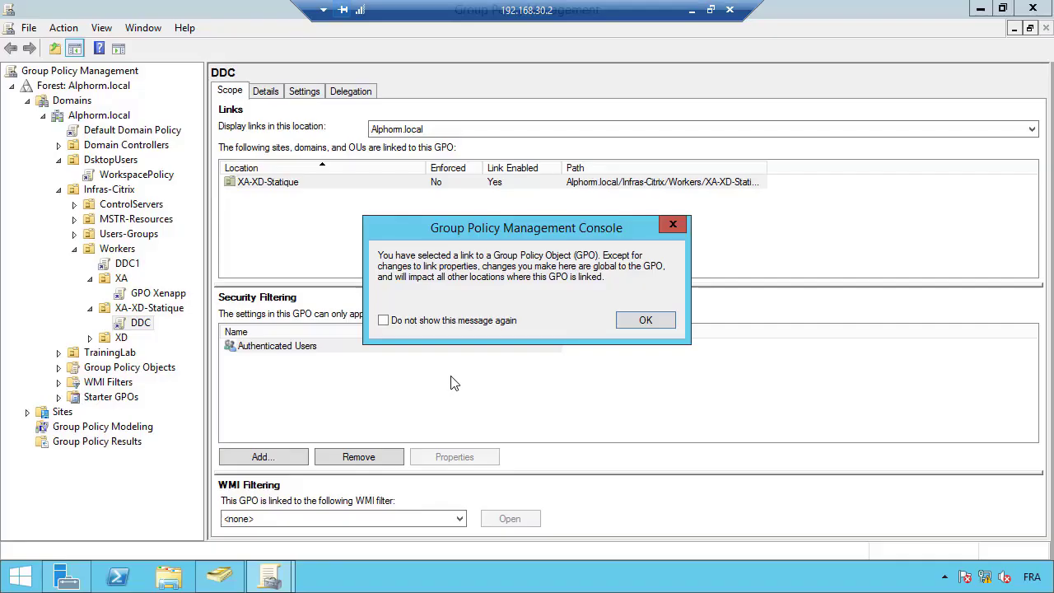
left_click(635, 319)
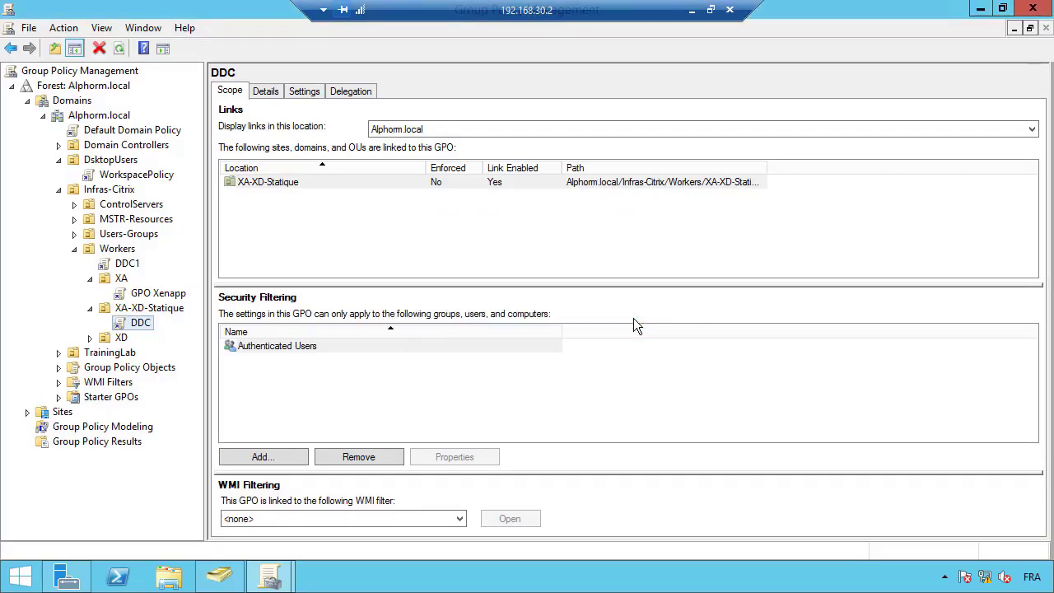
Delete the DDC1 GPO link from the Workers organizational unit
left_click(128, 263)
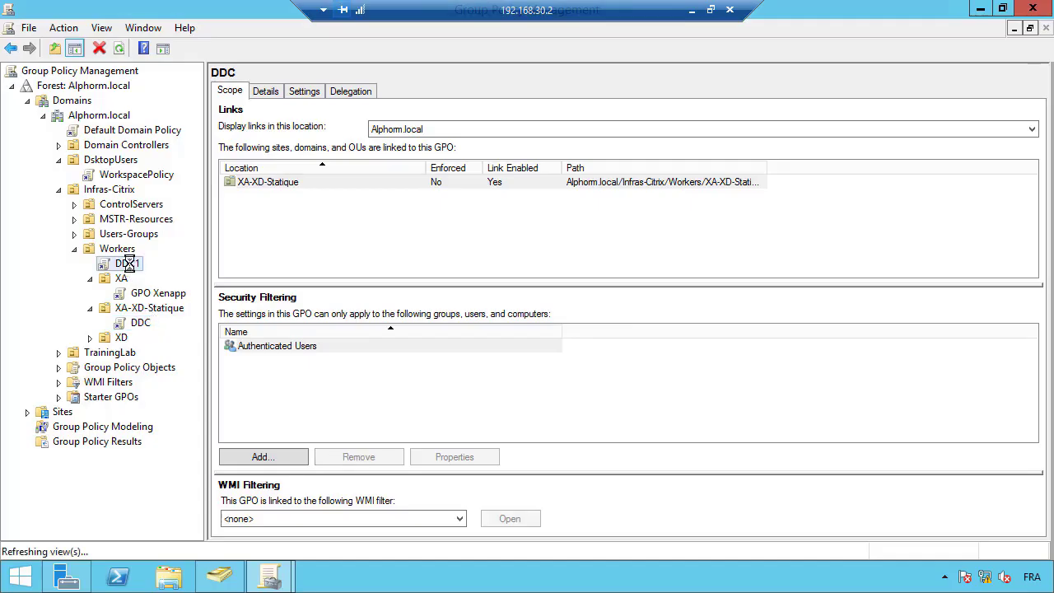
left_click(631, 321)
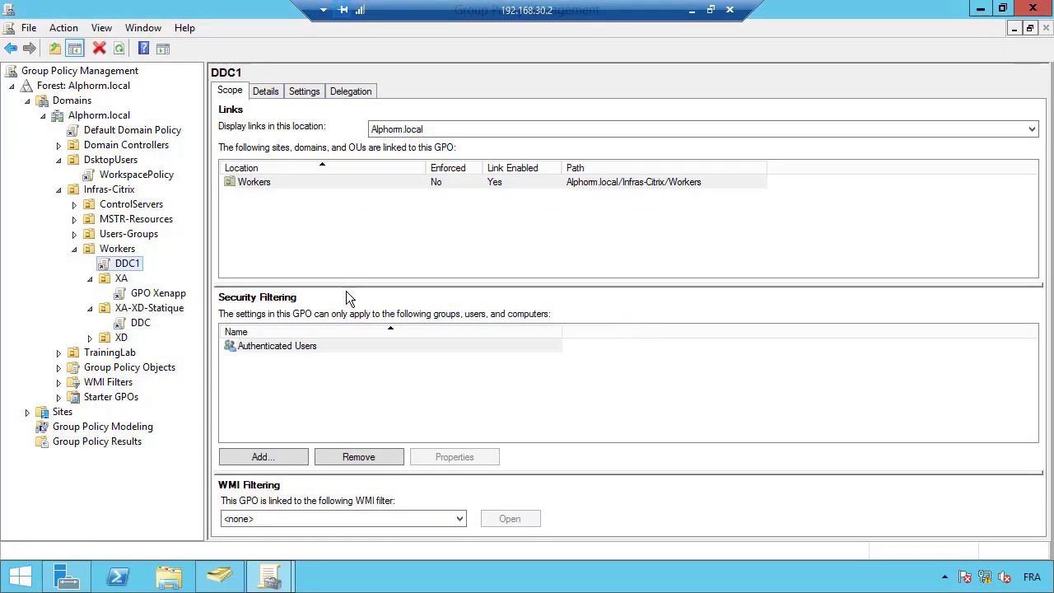
right_click(122, 267)
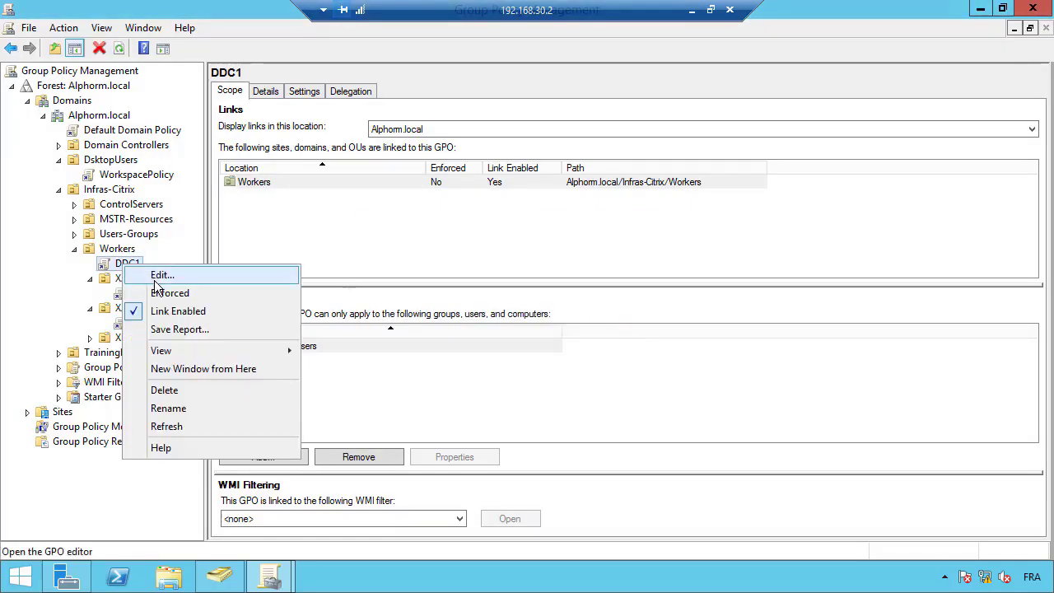
left_click(165, 390)
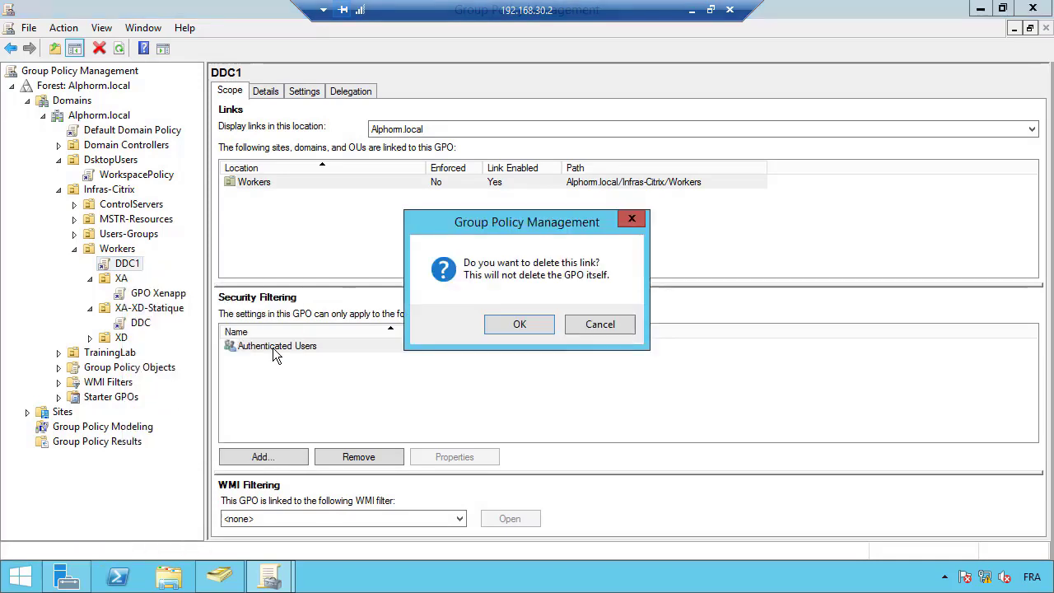
left_click(517, 324)
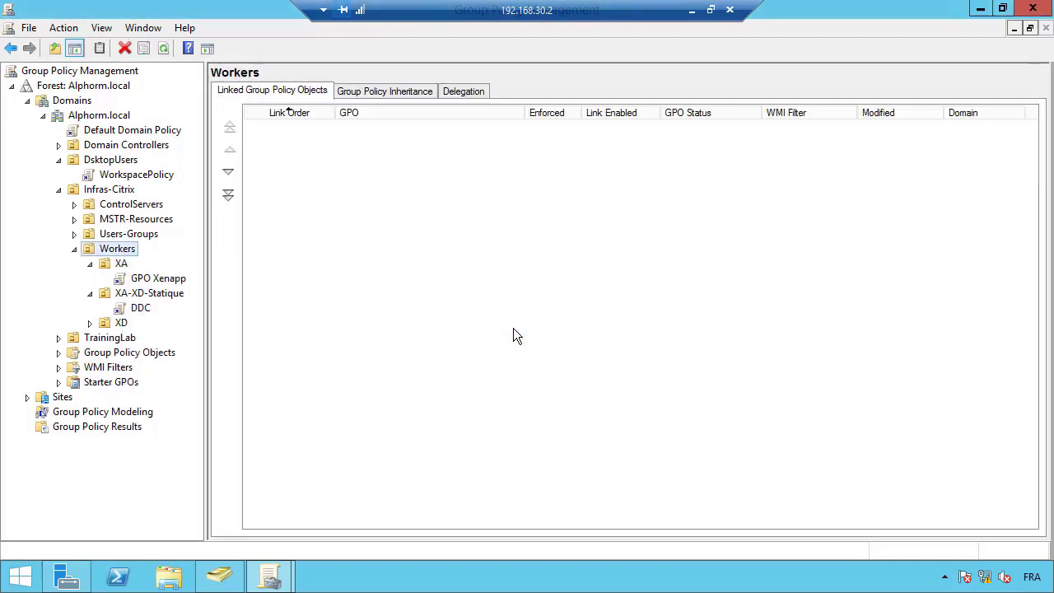
Open the DDC GPO under XA-XD-Statique for editing, examine the Computer Configuration Administrative Templates for Citrix settings, and minimize the editor
left_click(135, 310)
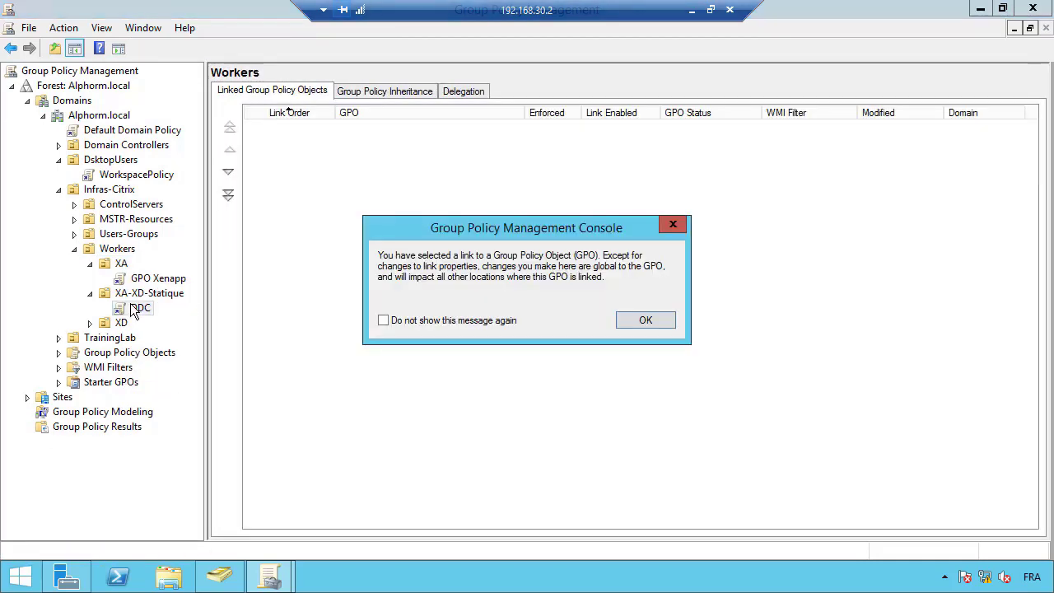
left_click(647, 323)
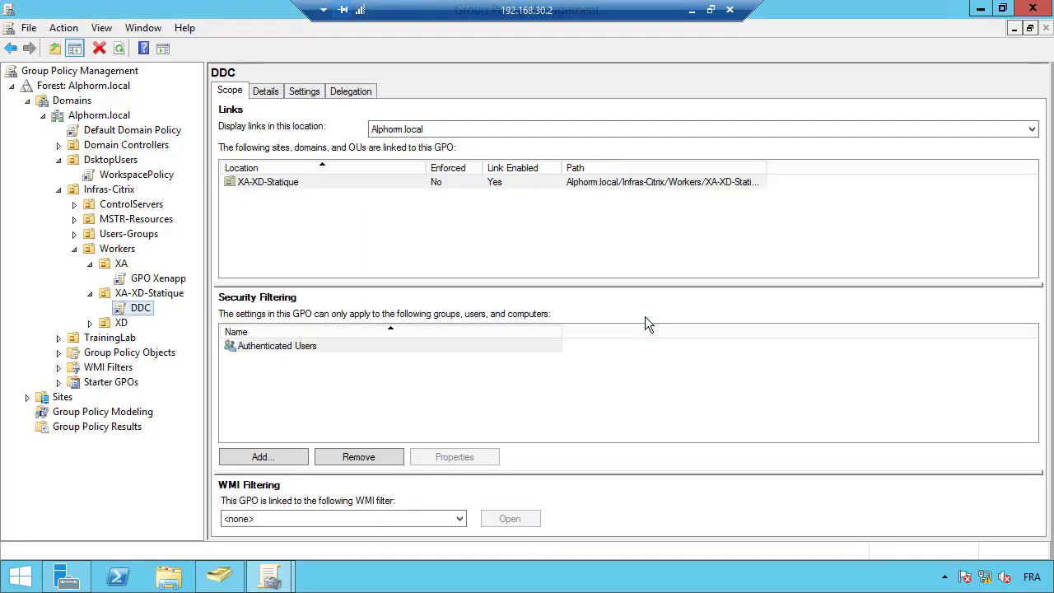
right_click(141, 311)
left_click(175, 320)
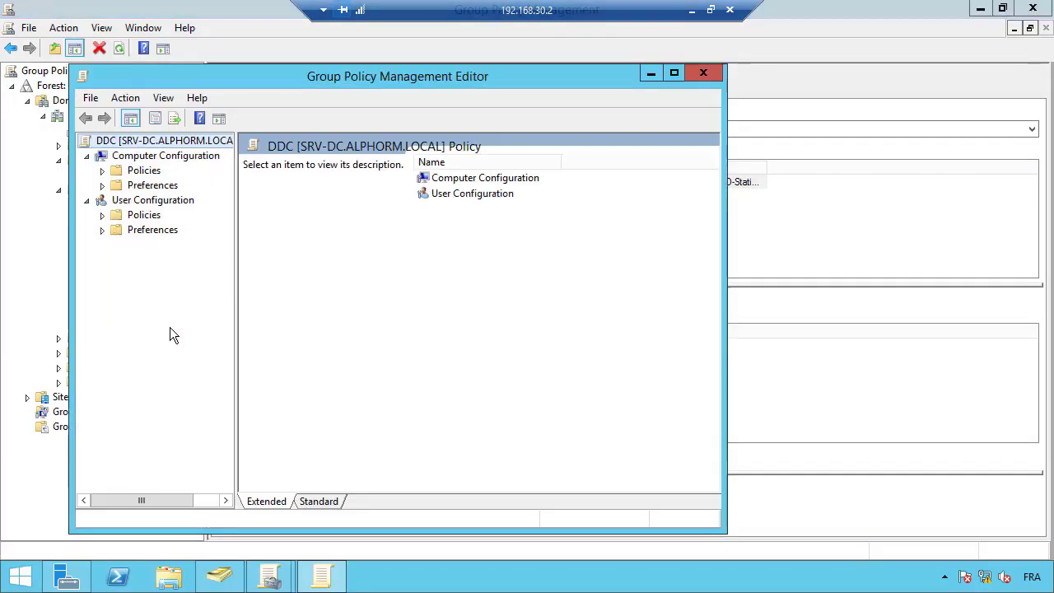
left_click(103, 170)
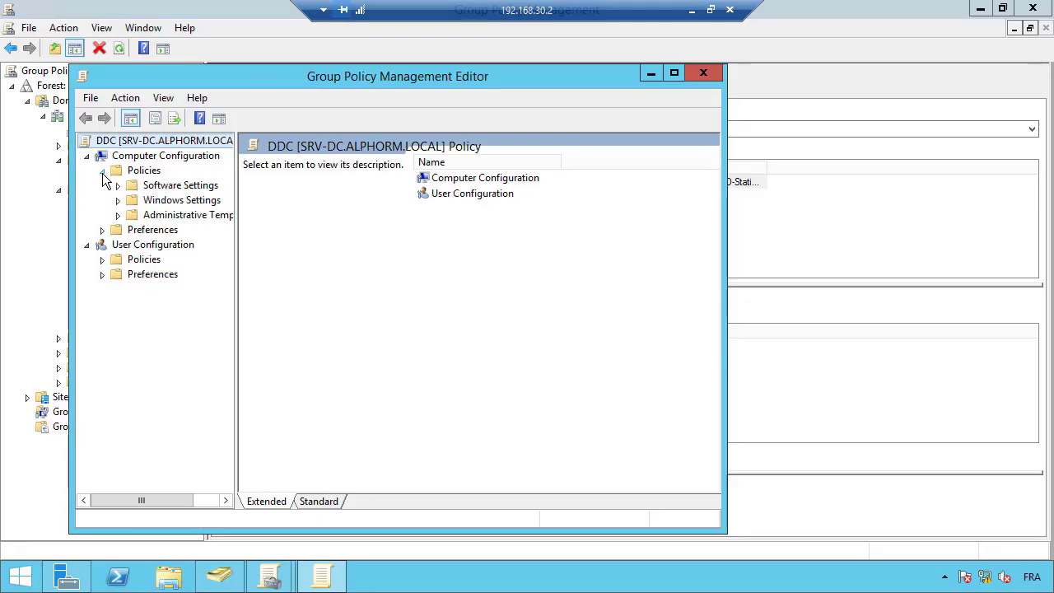
left_click(117, 214)
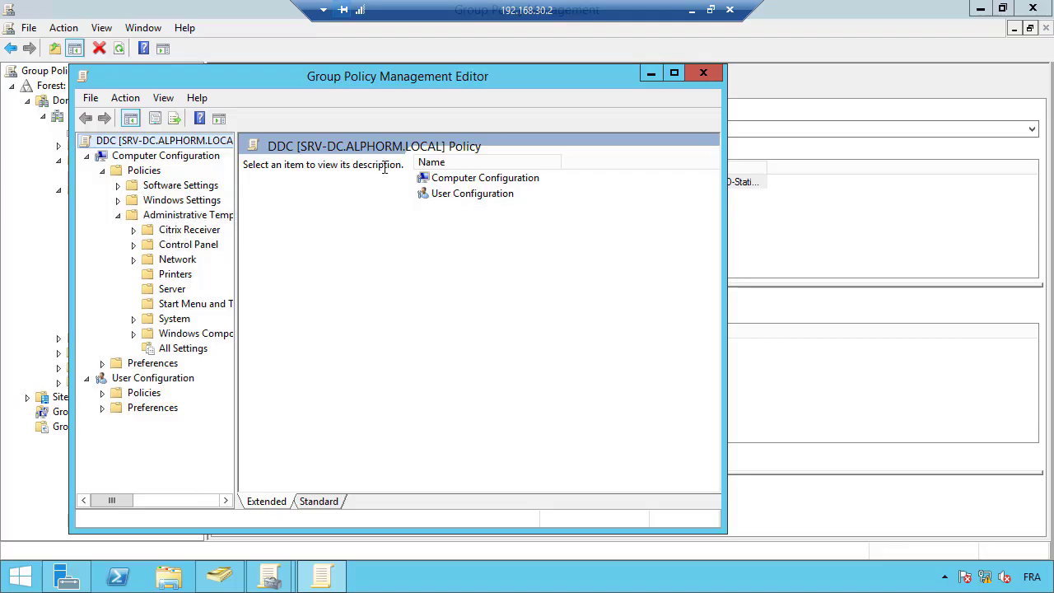
left_click(651, 73)
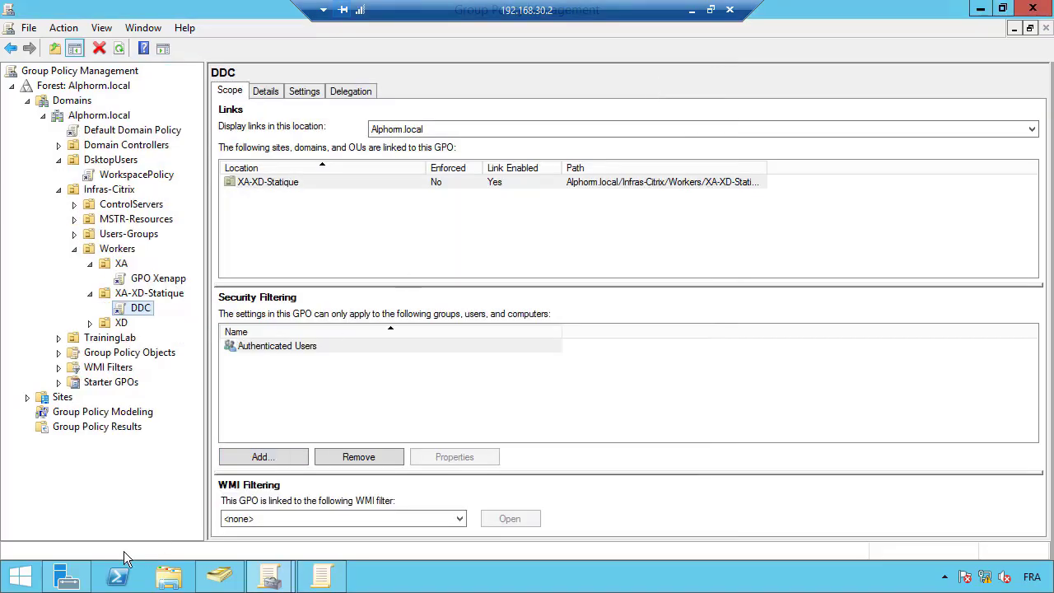
Browse the XA and XD 7.15.2000 DVD in File Explorer to the x64\Citrix Policy folder
left_click(169, 576)
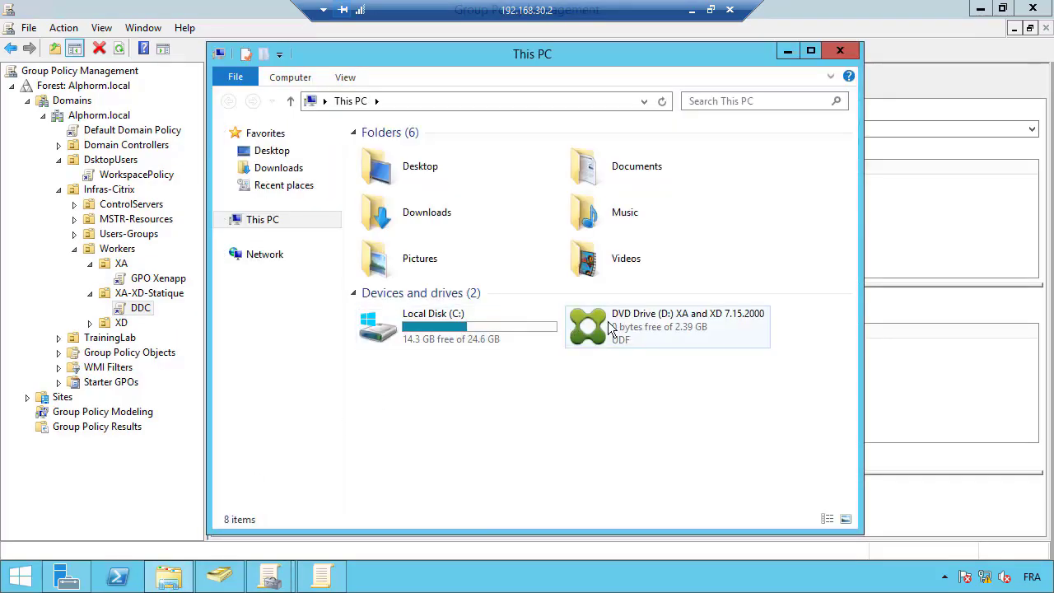
left_click(608, 321)
right_click(608, 322)
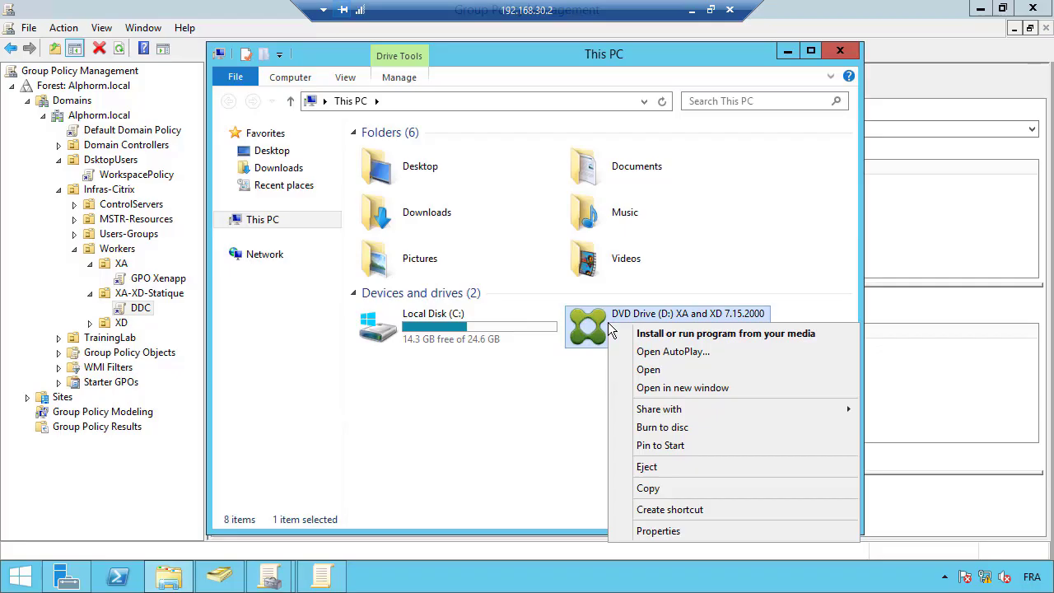
left_click(634, 371)
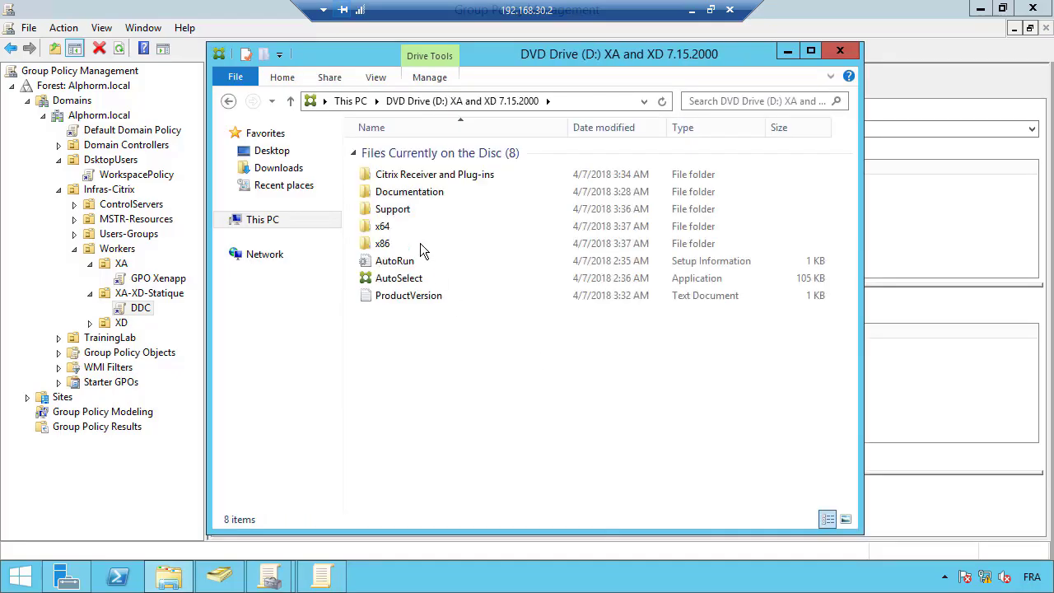
double_click(382, 226)
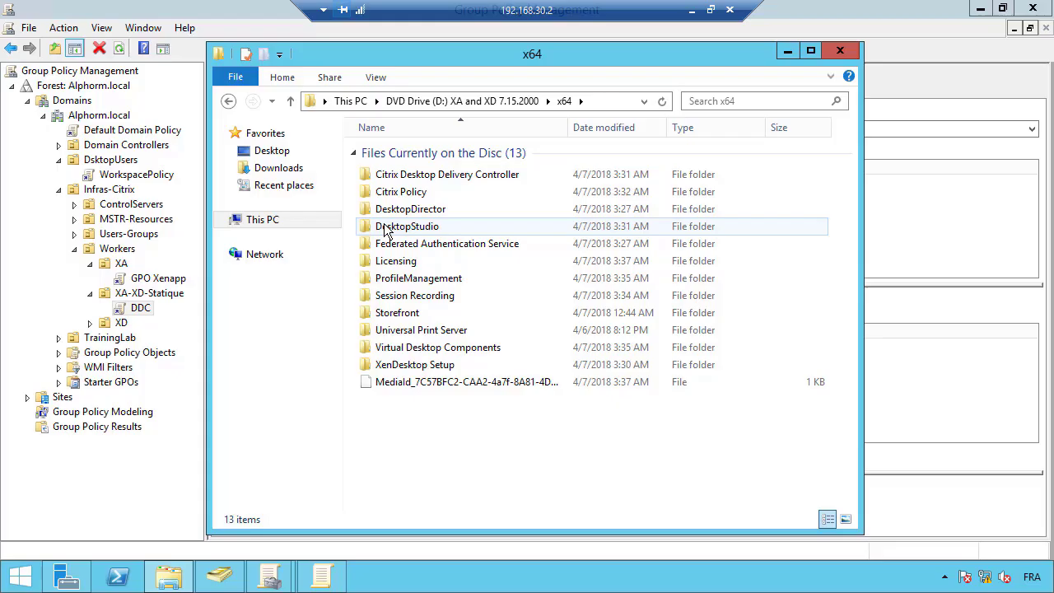
double_click(406, 191)
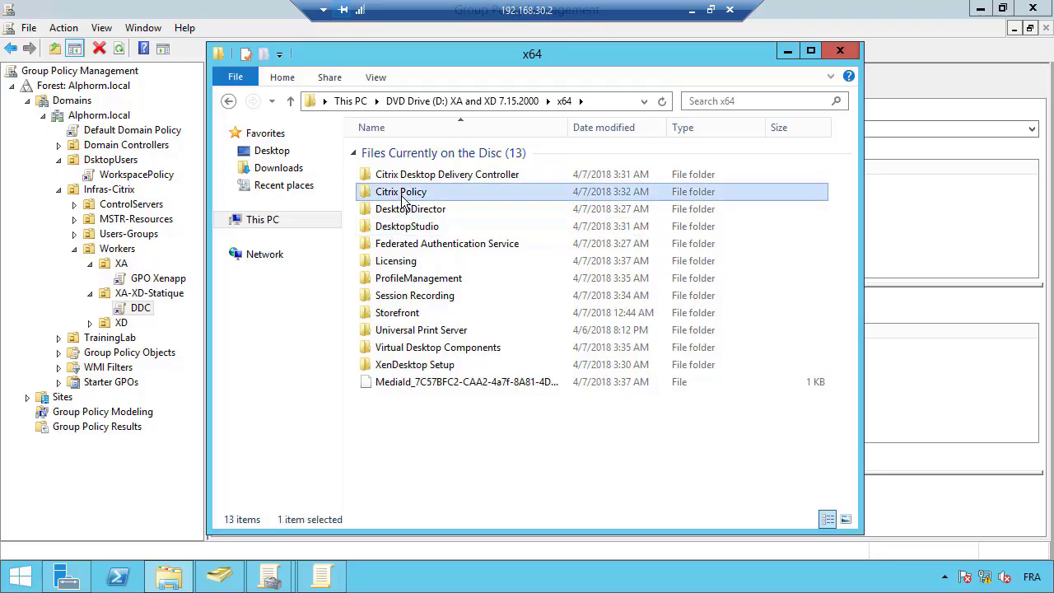
Install Citrix Group Policy Management from CitrixGroupPolicyManagement_x64 and close the folder window
double_click(409, 179)
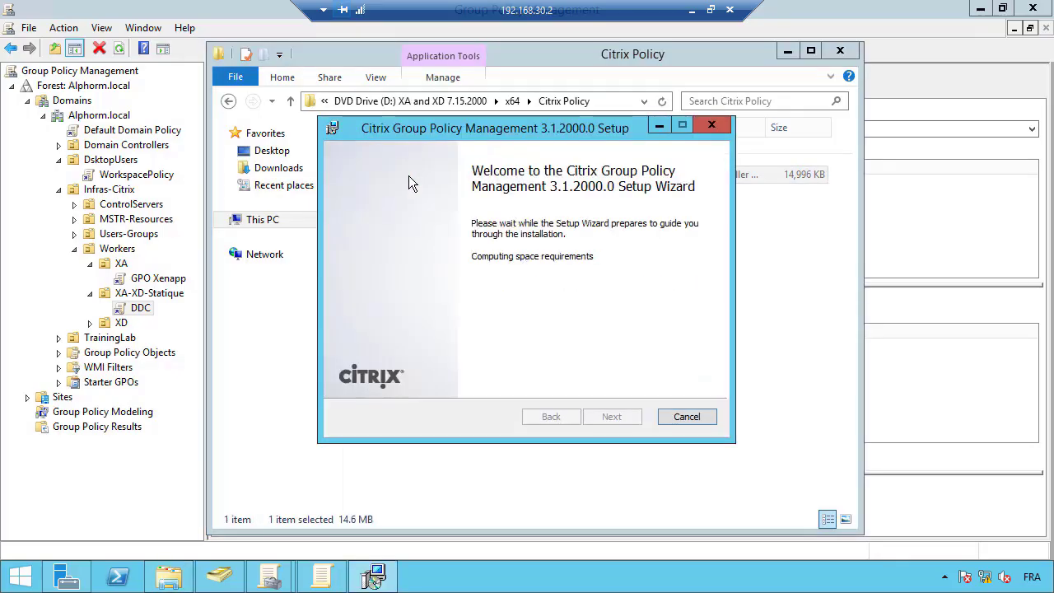
left_click(500, 378)
left_click(610, 414)
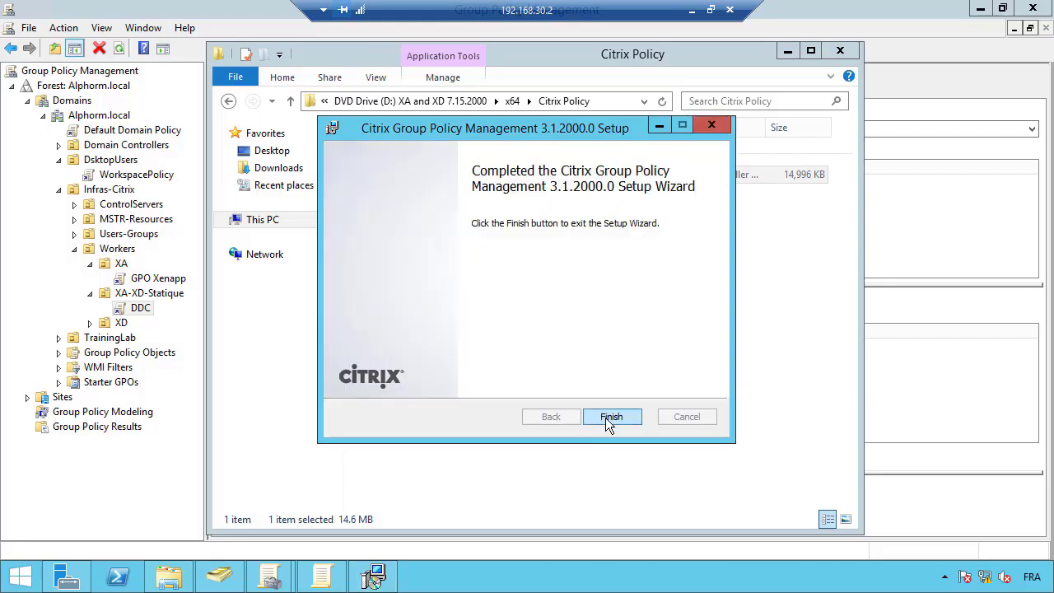
left_click(610, 417)
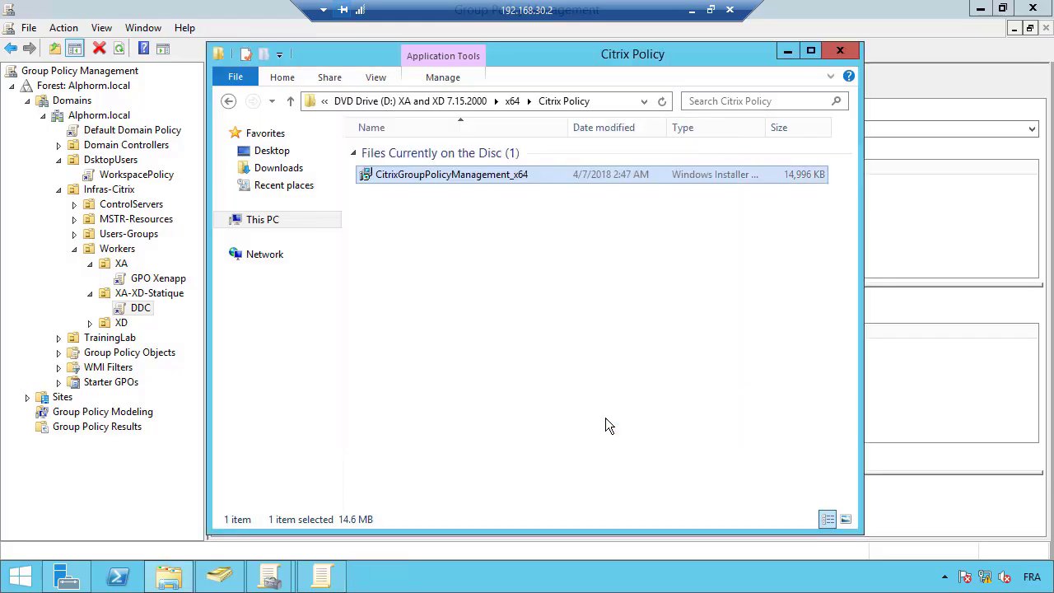
left_click(839, 51)
Open the DDC GPO for editing again and examine the Computer Configuration policies, expanding Administrative Templates and widening the tree pane
right_click(141, 314)
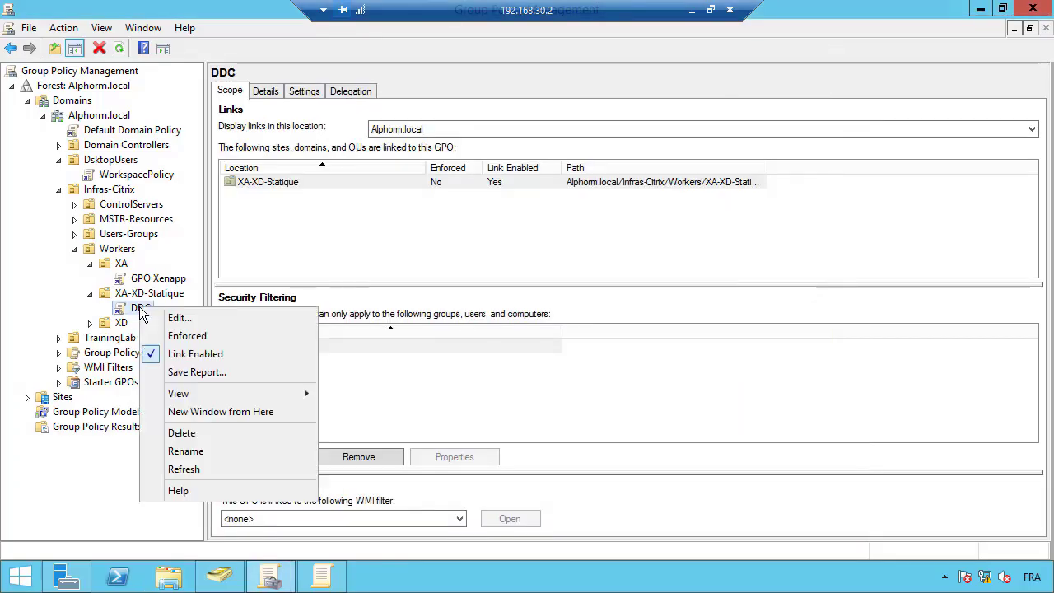
left_click(159, 318)
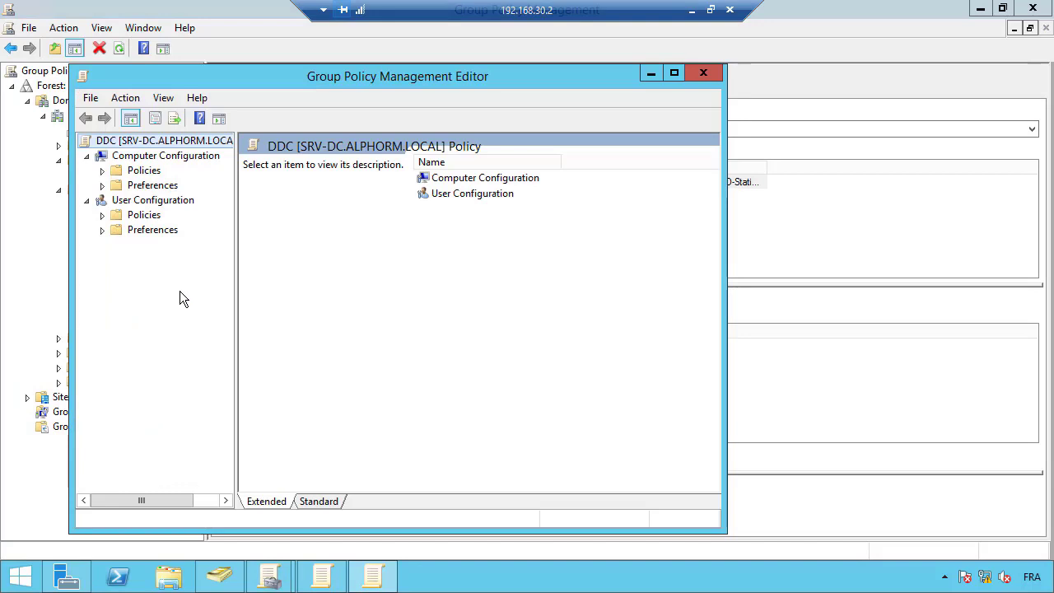
left_click(118, 230)
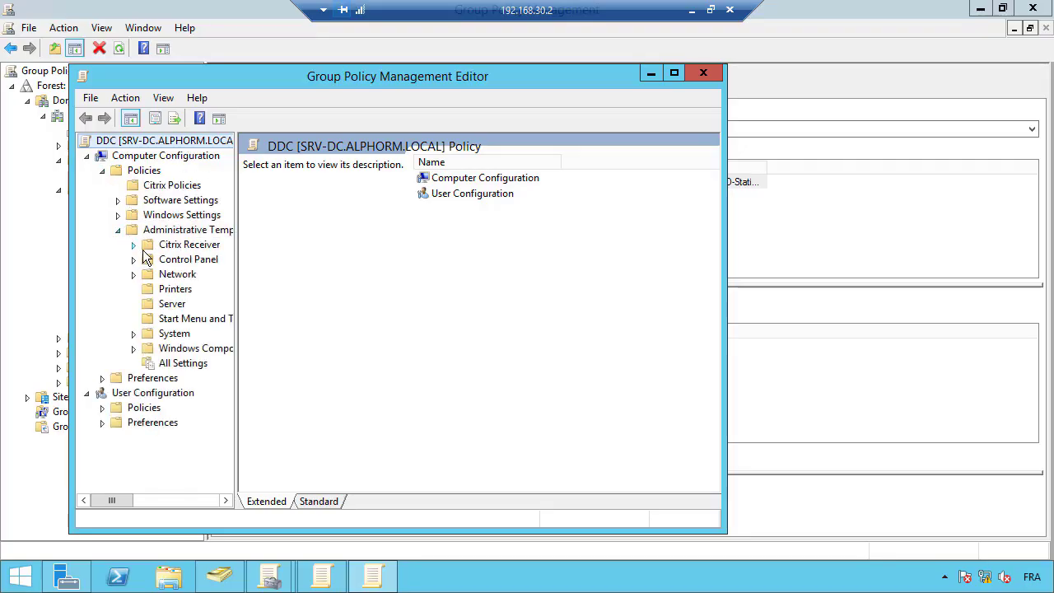
left_click(131, 347)
left_click(134, 141)
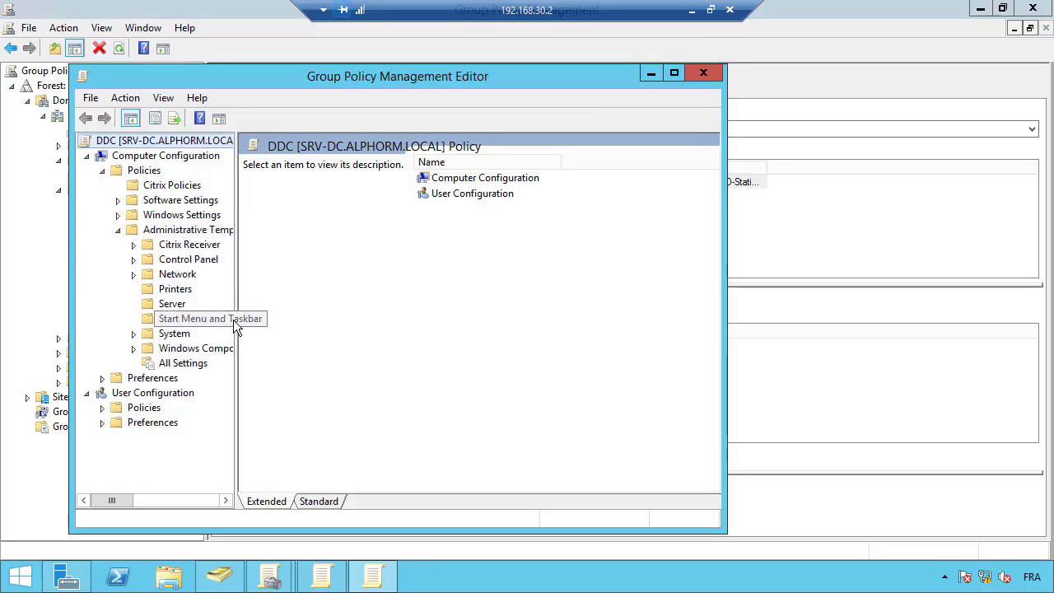
left_click_drag(235, 319, 316, 307)
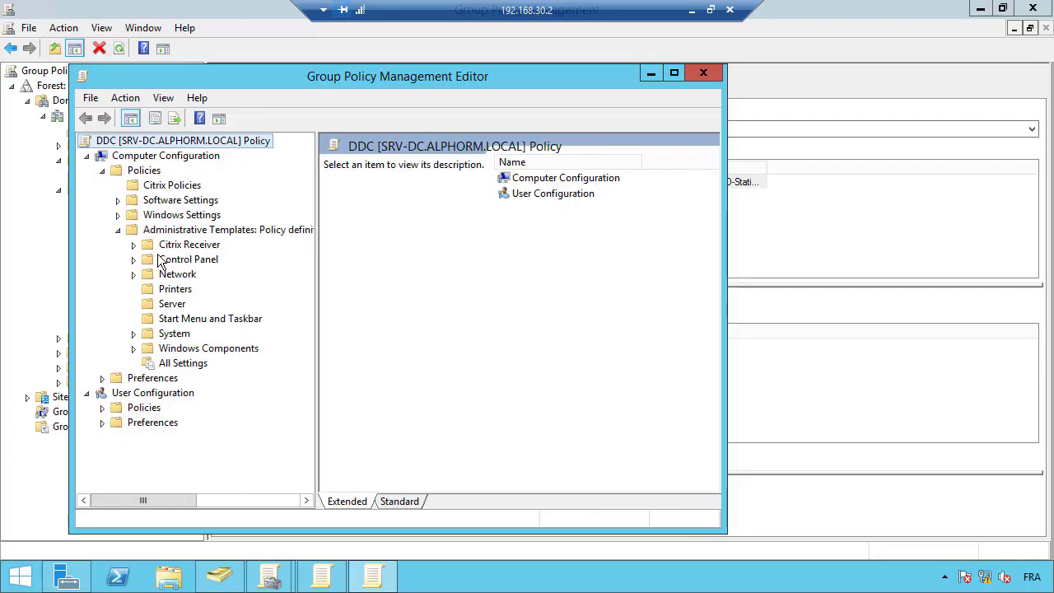
left_click(134, 244)
left_click(133, 244)
Try to open Citrix Policies under Computer Configuration in the DDC GPO, unload the snap-in, and close the editor
left_click(150, 187)
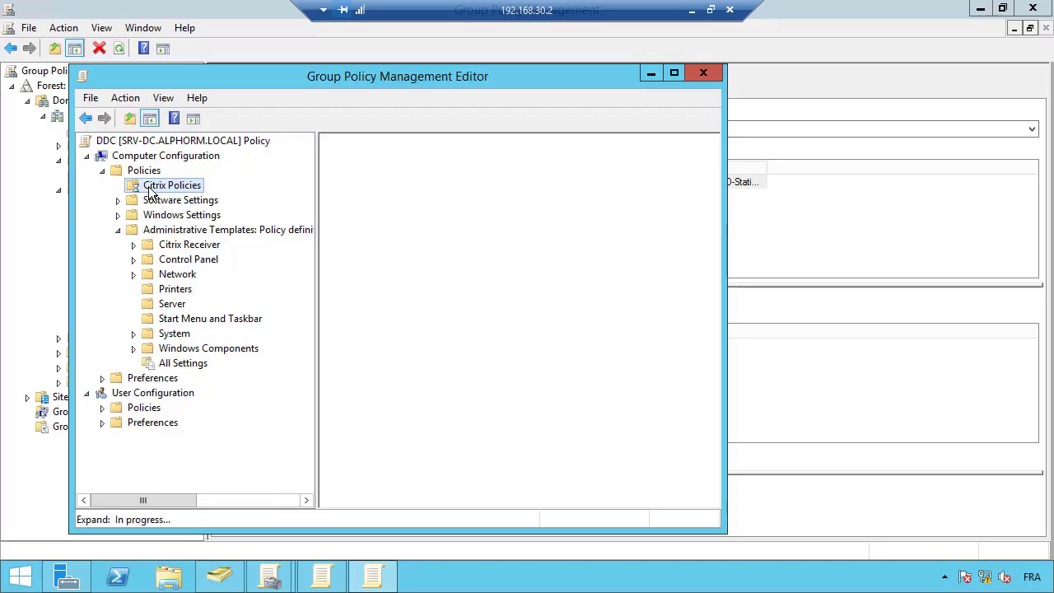
left_click(118, 230)
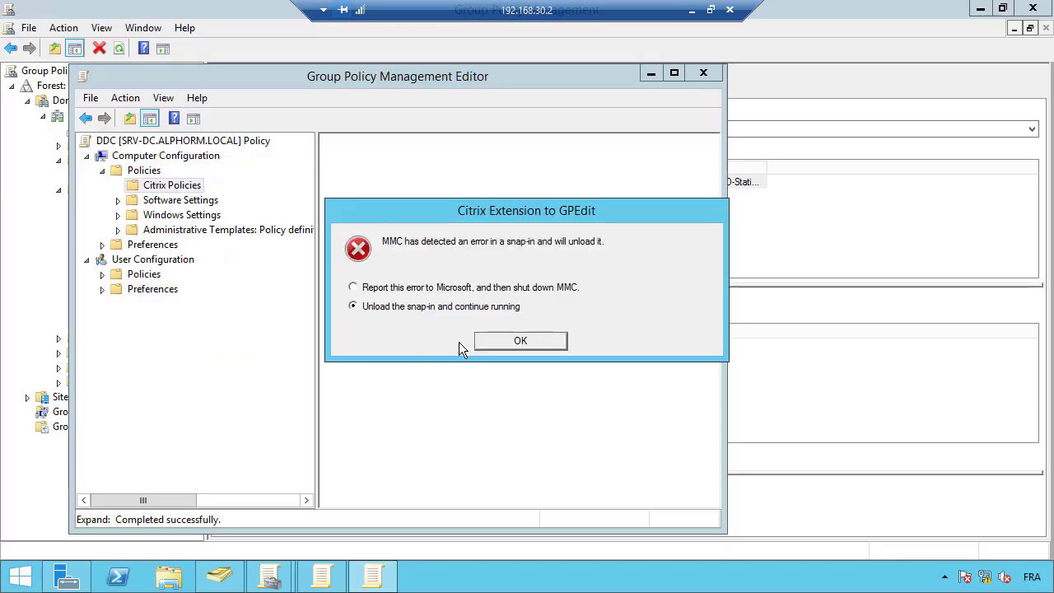
left_click(513, 342)
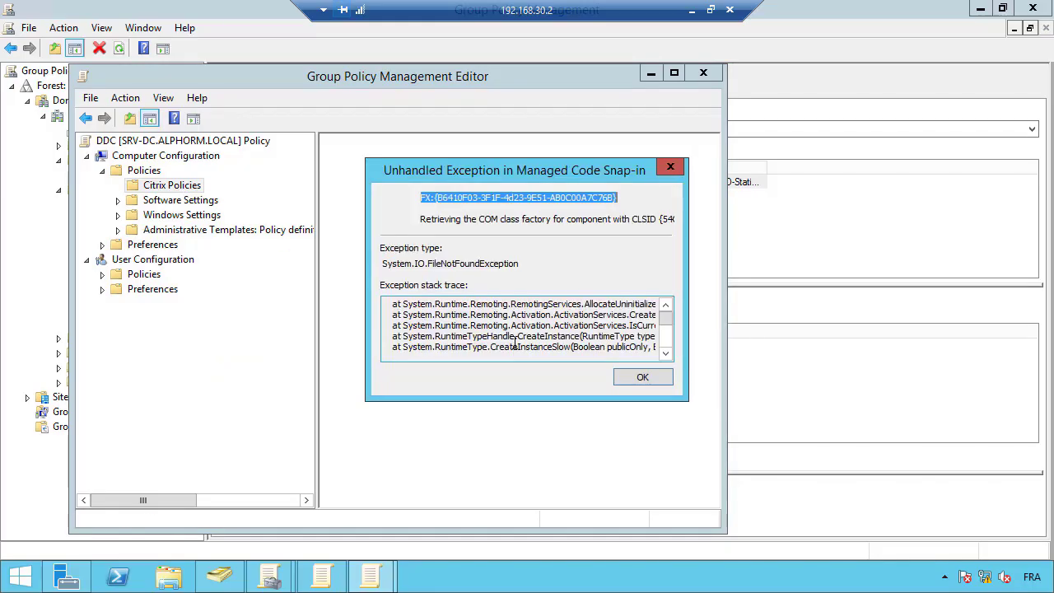
left_click(643, 377)
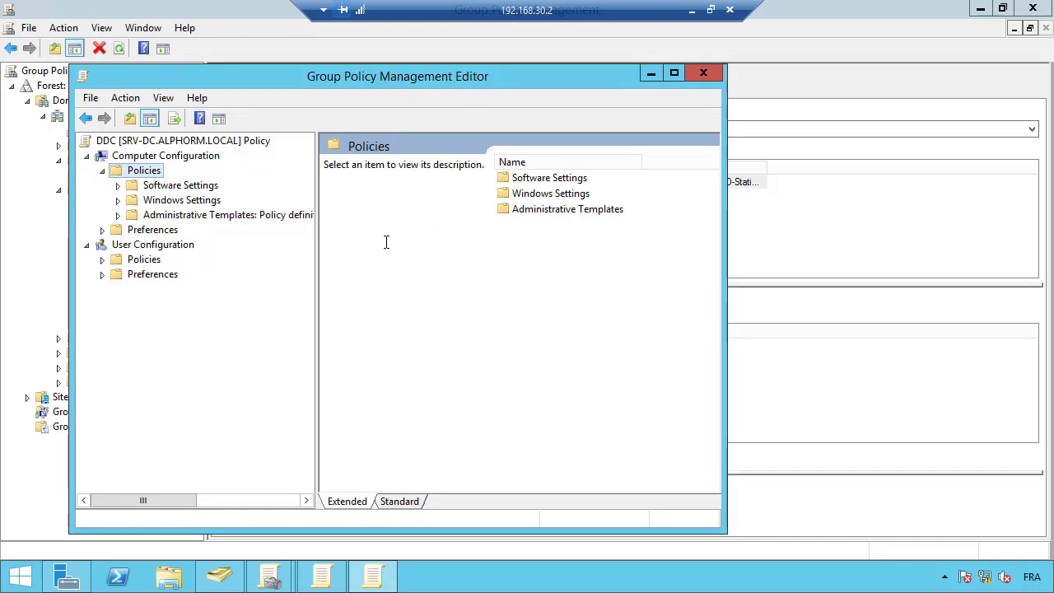
left_click(704, 75)
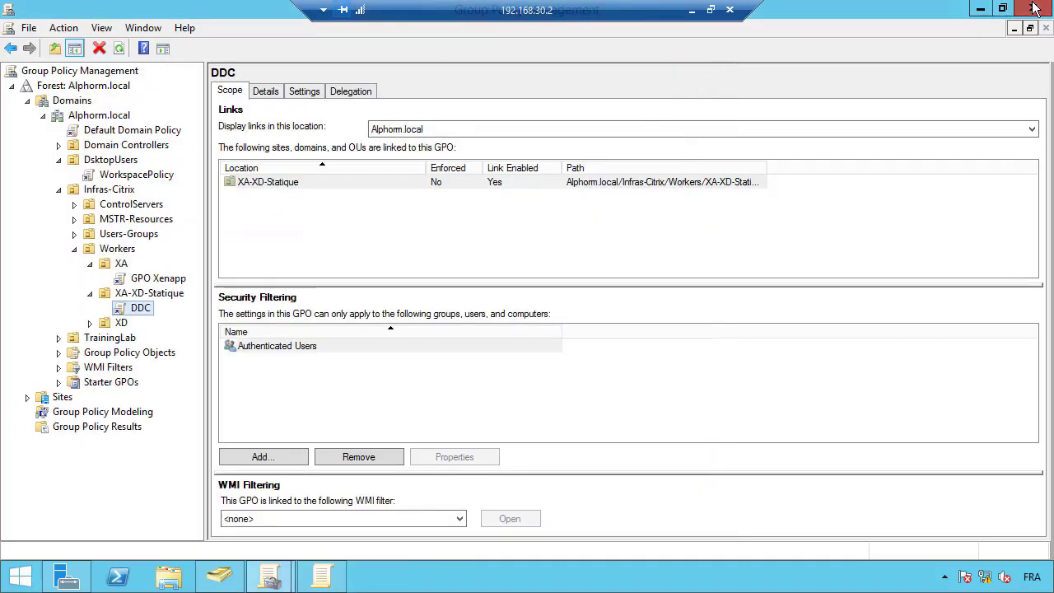
Restart the Group Policy Management console and open the DDC GPO under XA-XD-Statique for editing
left_click(1036, 8)
left_click(706, 93)
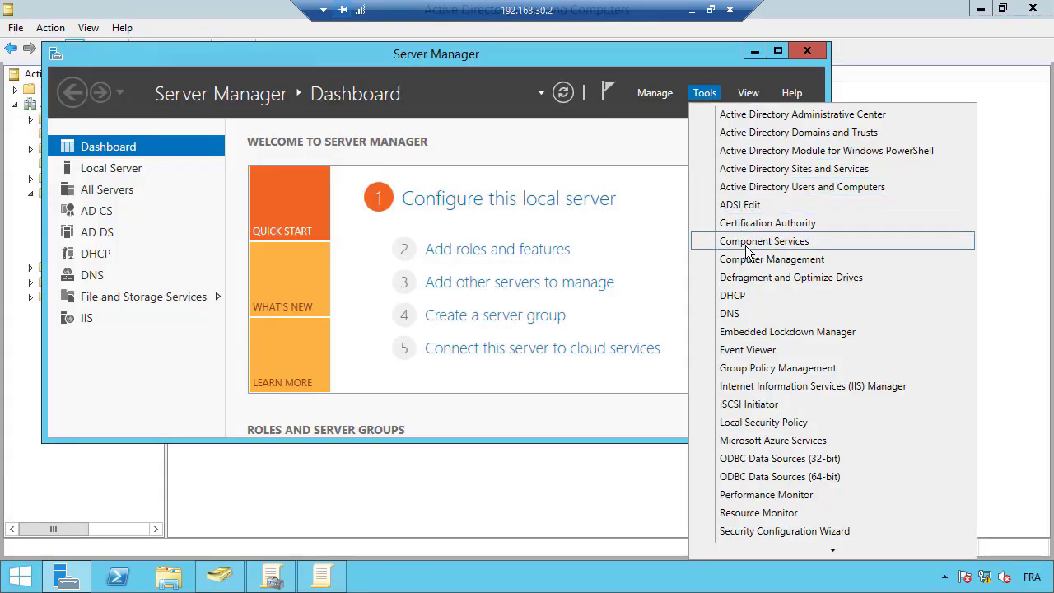
left_click(767, 368)
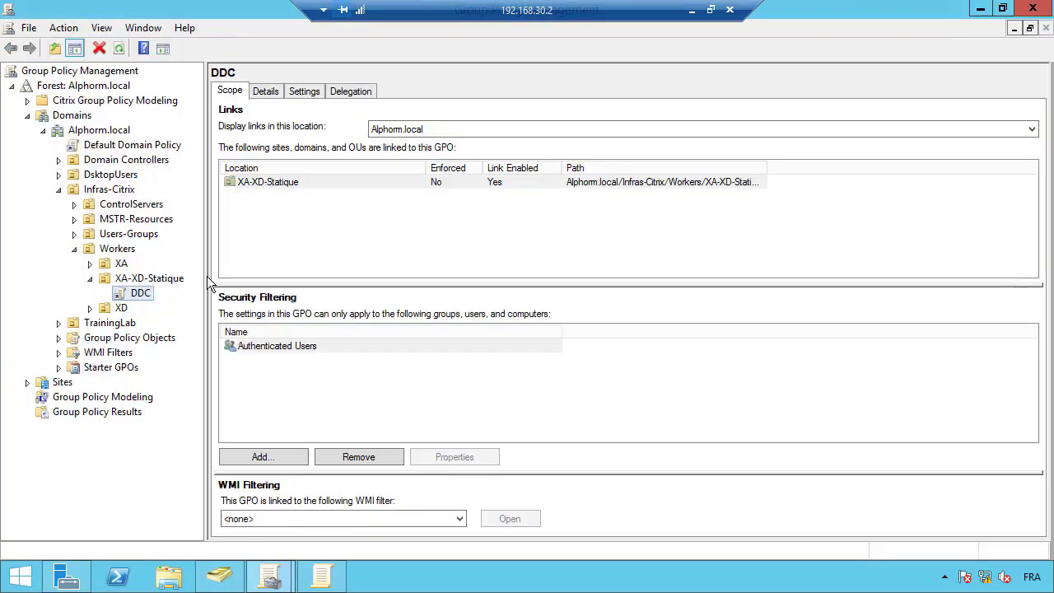
right_click(142, 297)
left_click(162, 301)
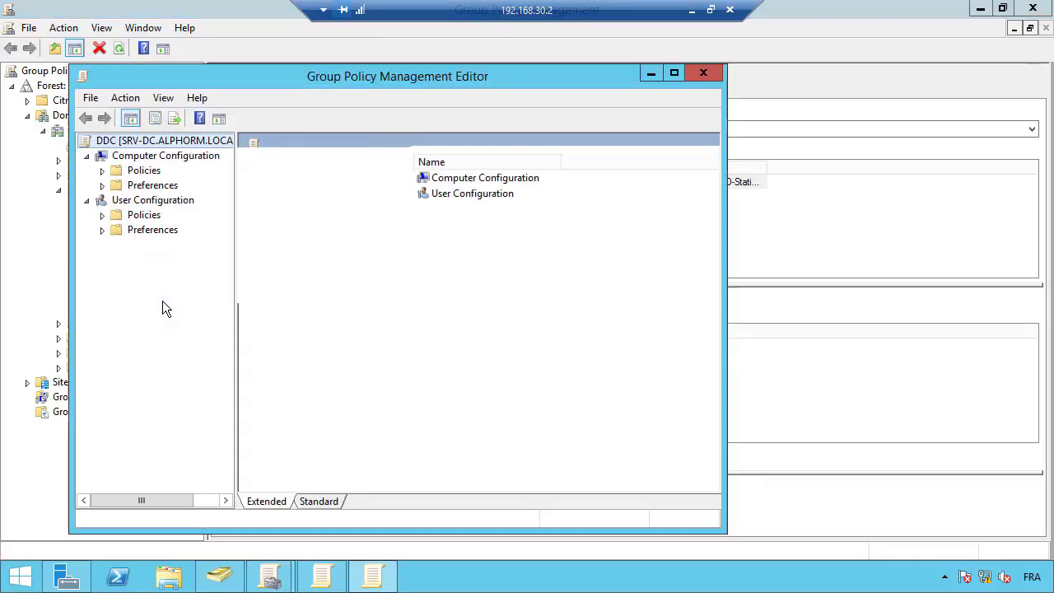
Try to open Citrix Policies under Computer Configuration in the DDC GPO, unload the snap-in, and close the editor
left_click(103, 171)
left_click(131, 186)
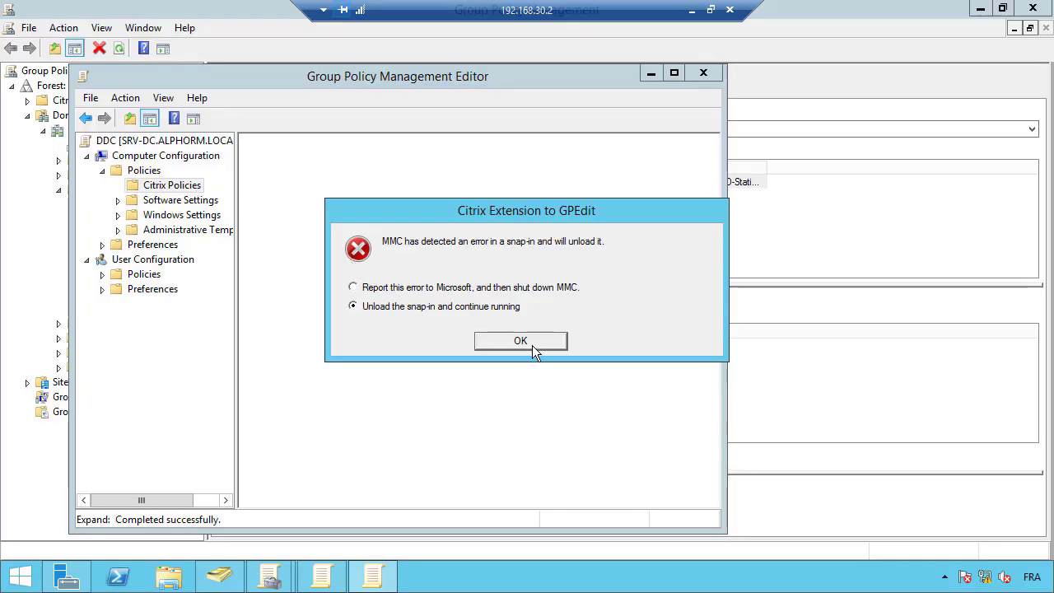
left_click(536, 342)
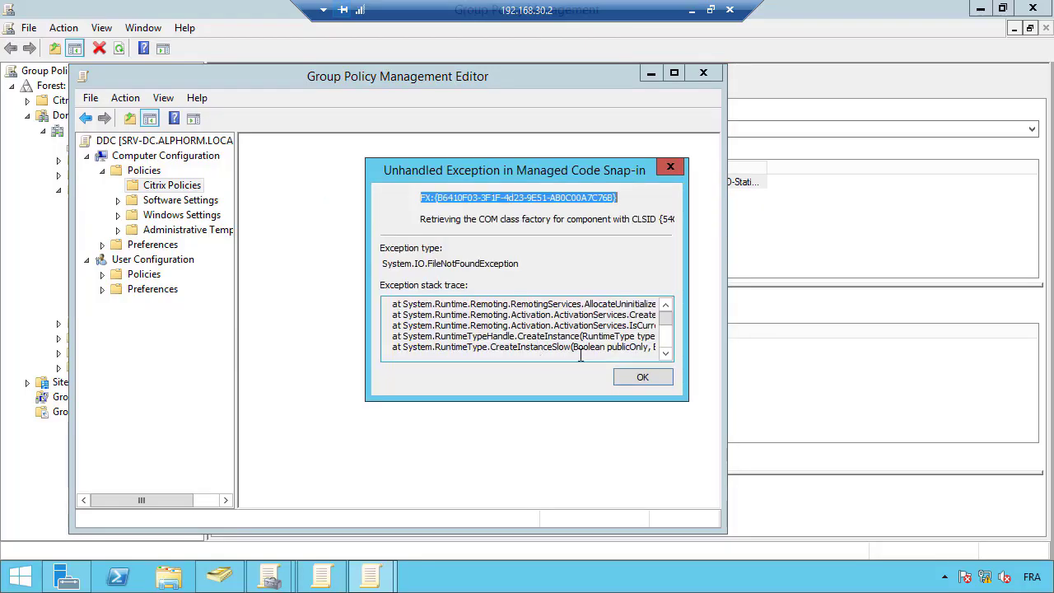
left_click(651, 378)
left_click(710, 72)
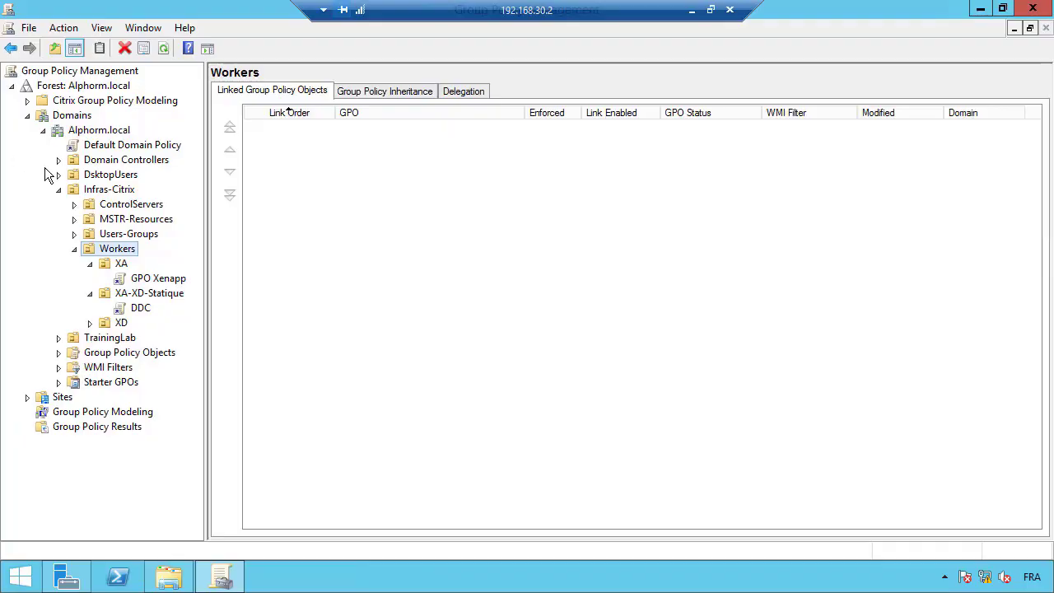
Switch to File Explorer and browse the XA and XD 7.15.2000 DVD to the Support\VcRedist_2015 folder
left_click(172, 581)
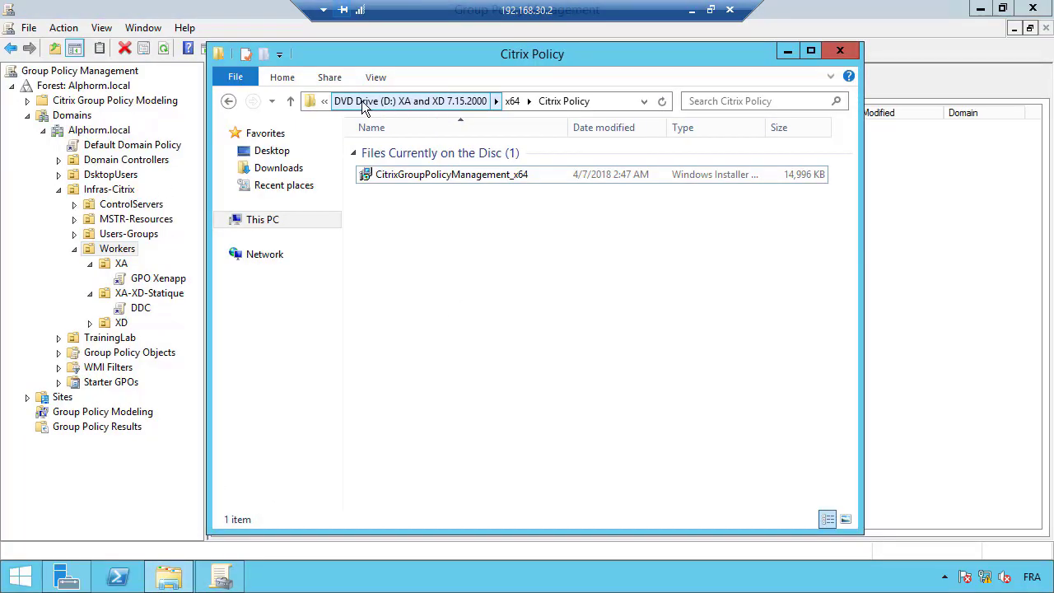
left_click(446, 100)
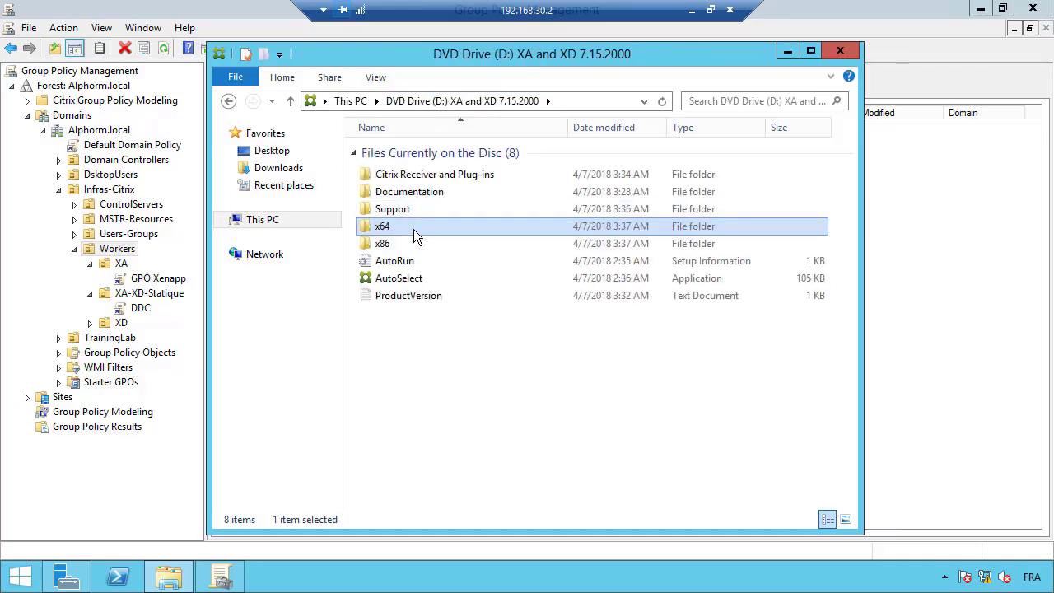
double_click(419, 208)
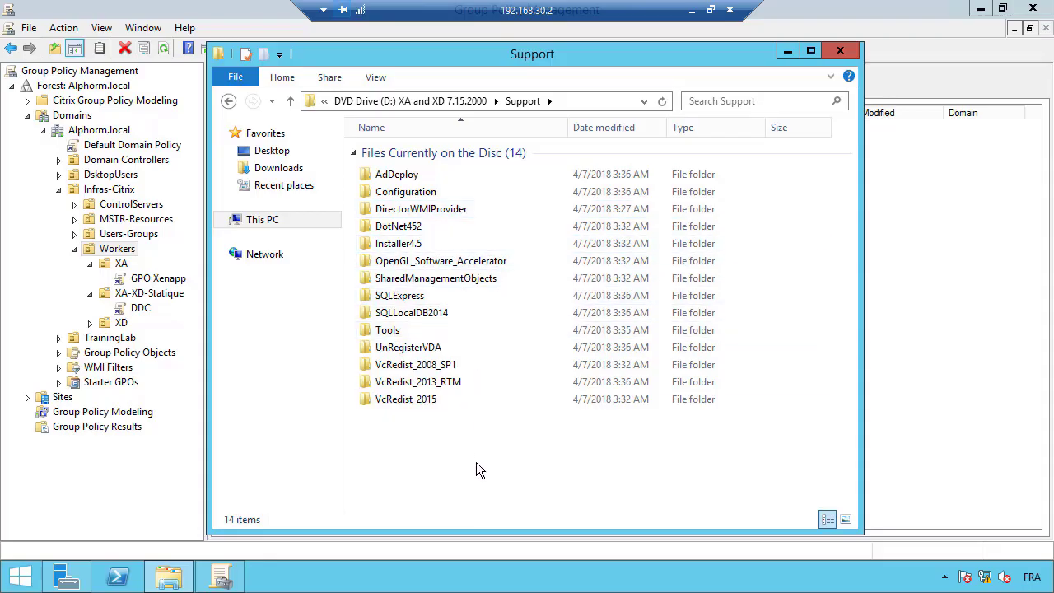
double_click(428, 404)
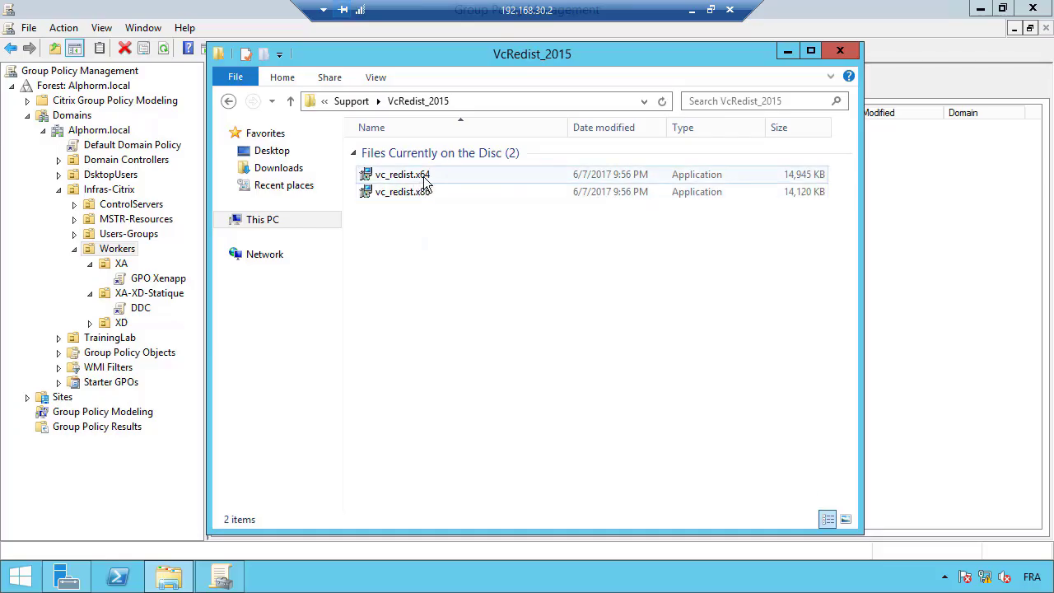
Install the Microsoft Visual C++ 2015 Redistributable (x64) from vc_redist.x64, accepting the license terms, and minimize the folder window
double_click(403, 175)
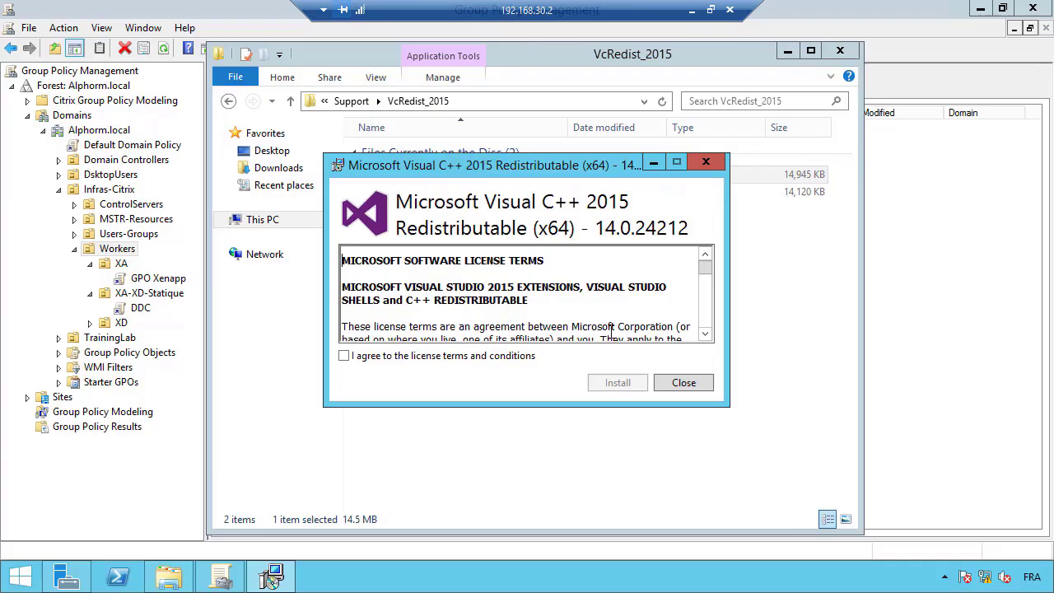
left_click(437, 356)
left_click(620, 384)
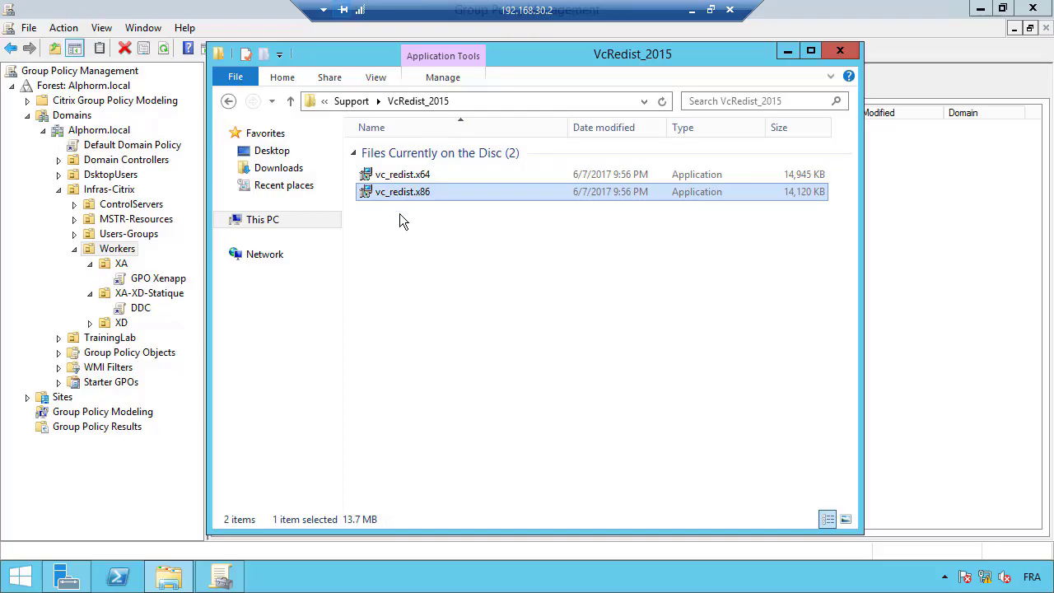
left_click(791, 53)
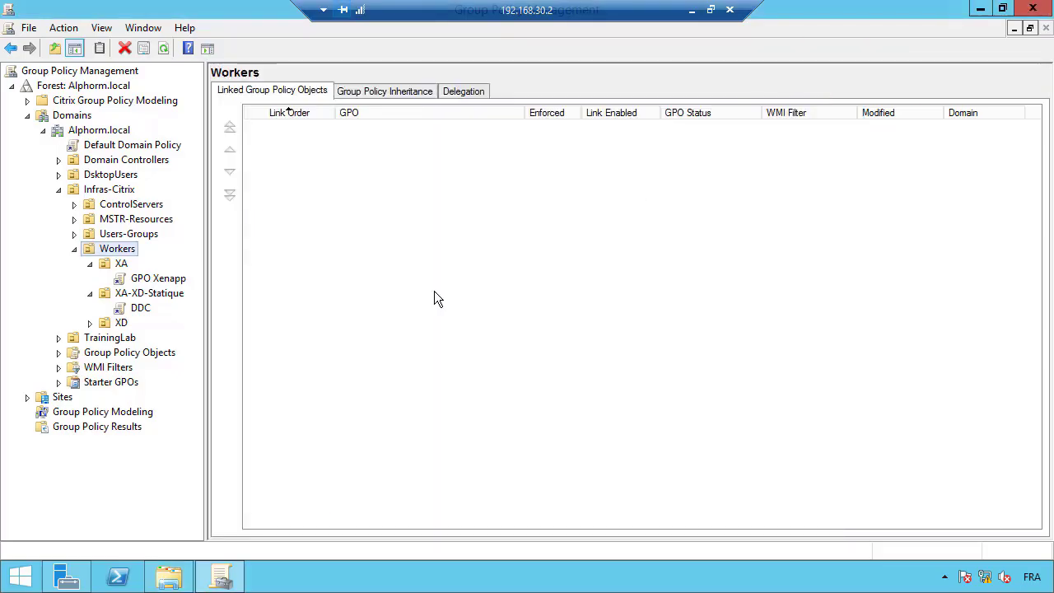
Open the DDC GPO for editing and display Citrix Policies under the Computer Configuration policies
right_click(140, 307)
left_click(163, 321)
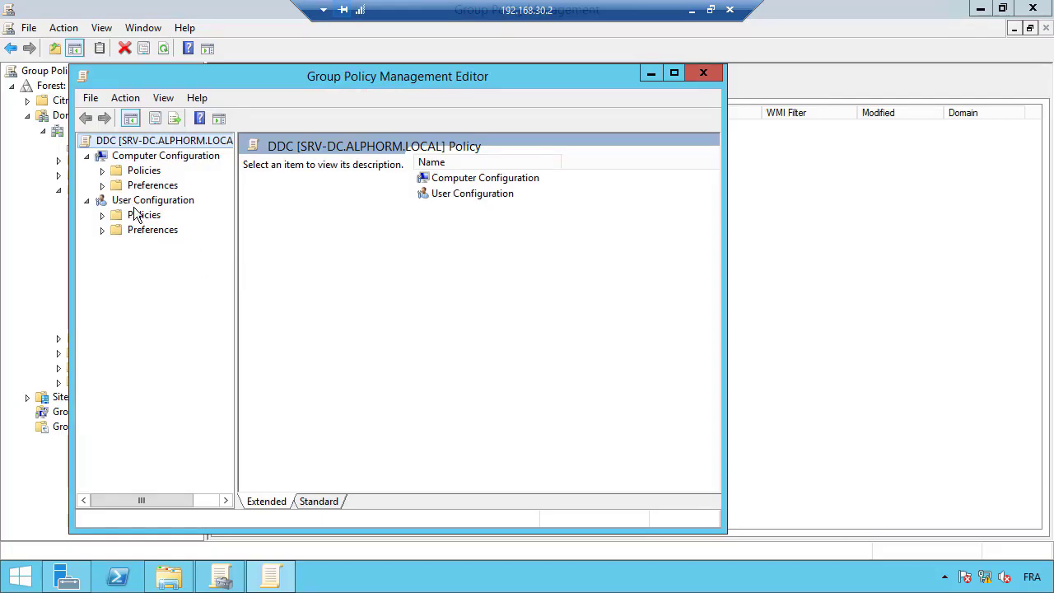
left_click(102, 170)
left_click(151, 191)
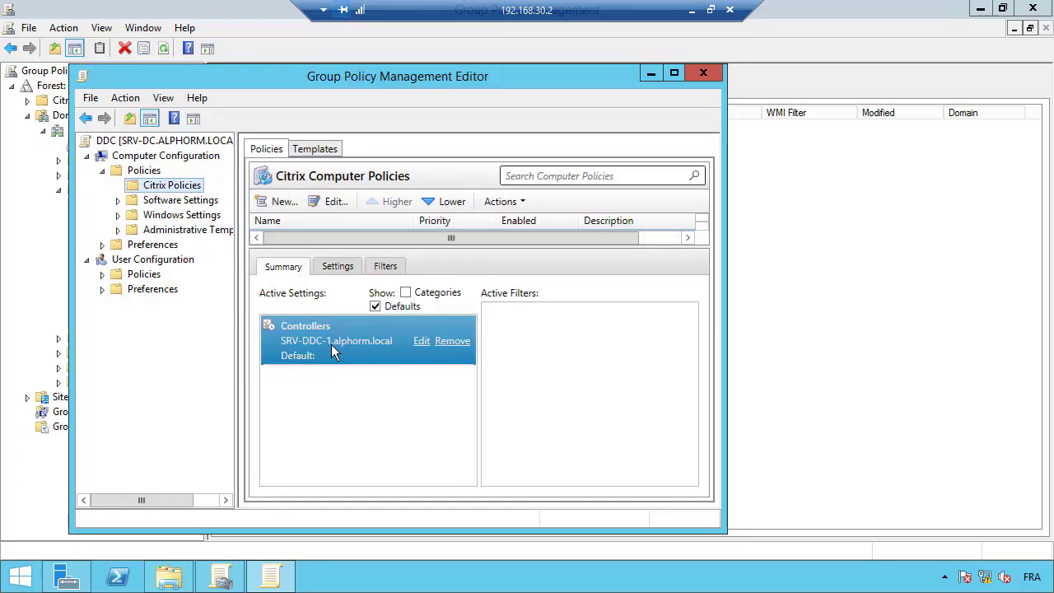
Set the Controllers value to SRV-DDC-1.alphorm.local SRV-DDC-2.alphorm.local in the Citrix computer policy and close the editor
left_click(422, 342)
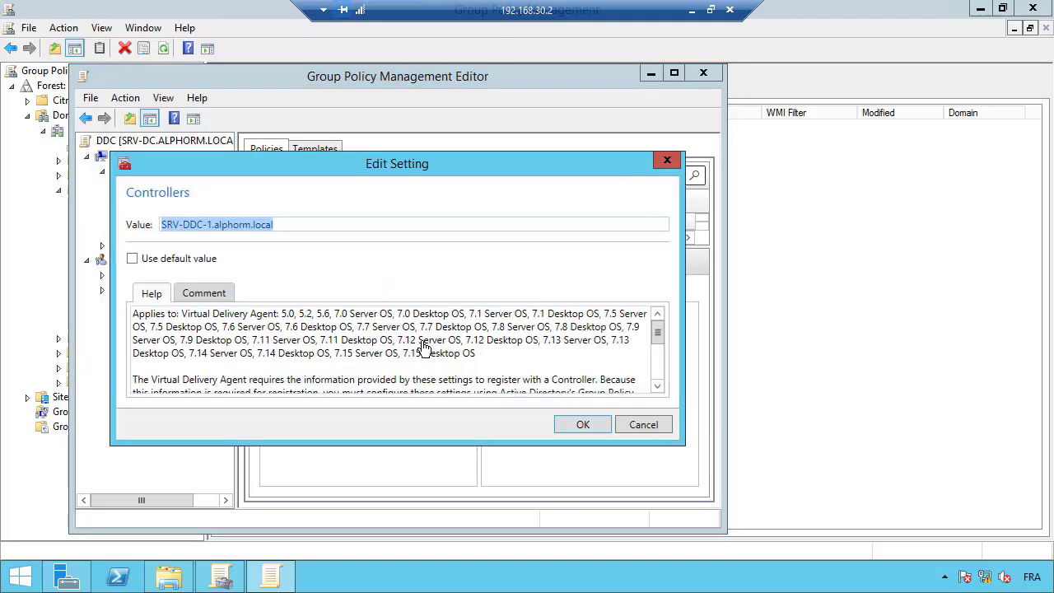
left_click(290, 224)
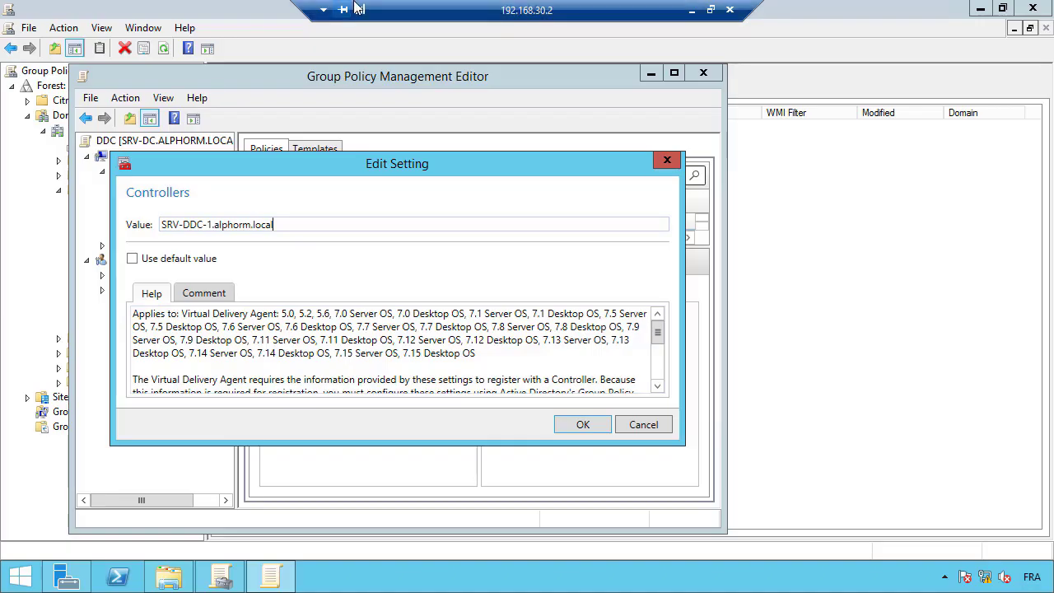
right_click(283, 221)
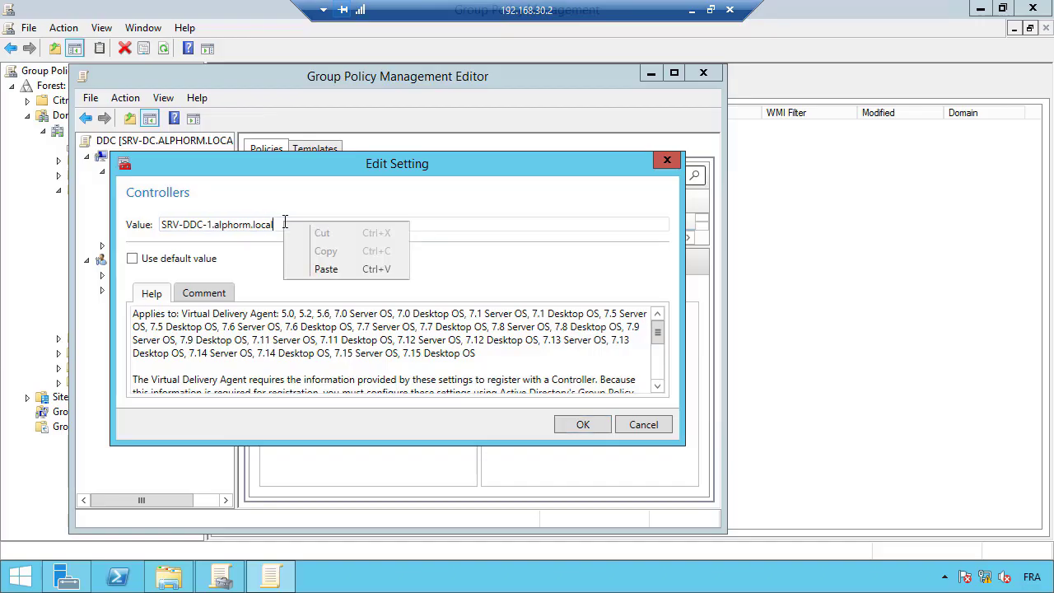
left_click(278, 224)
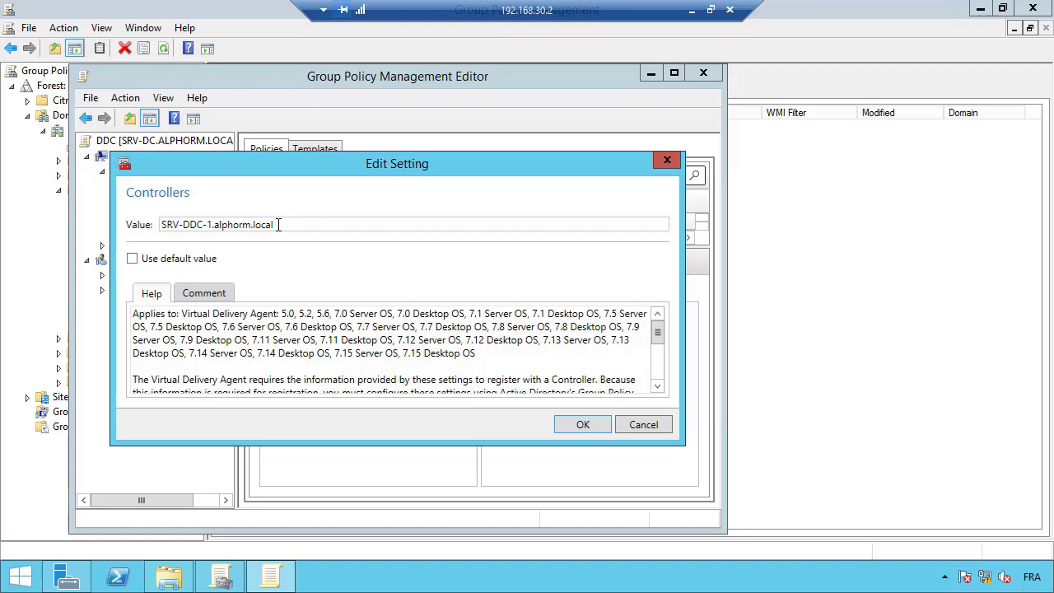
type("SRV-DDC-2.alphorm.local")
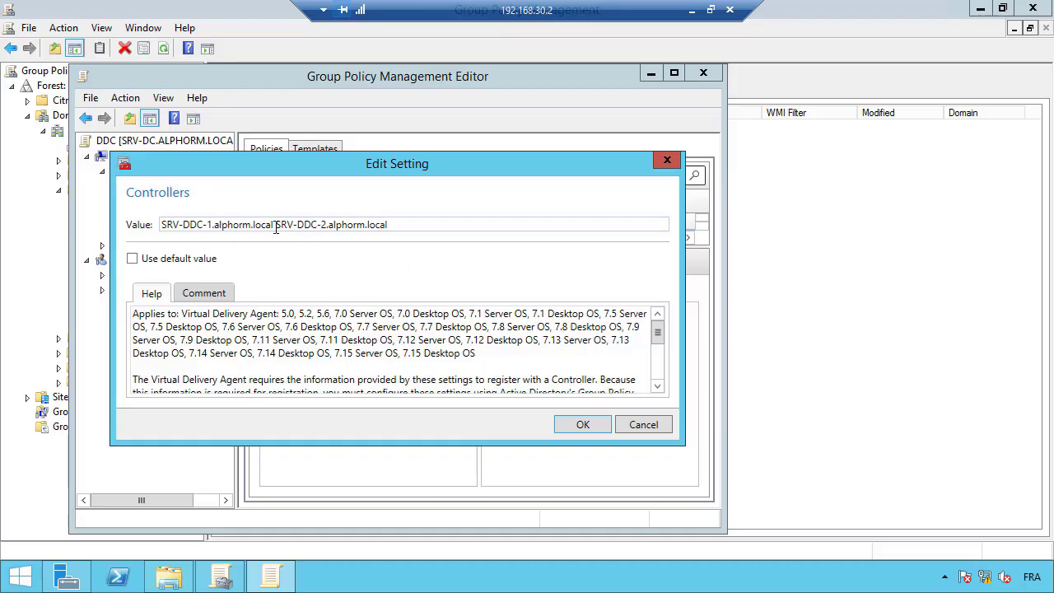
left_click(579, 429)
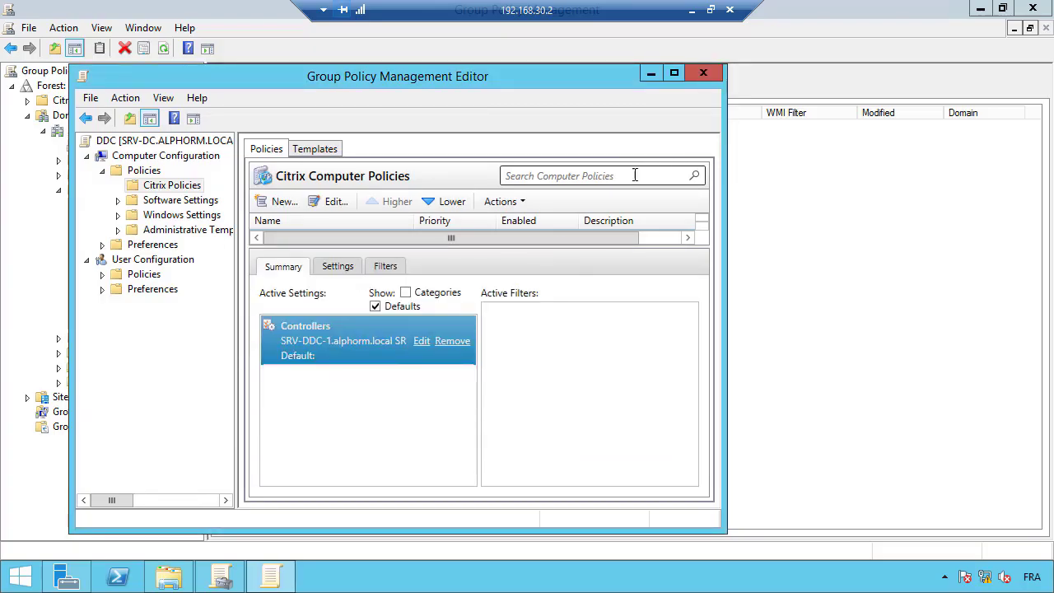
left_click(699, 75)
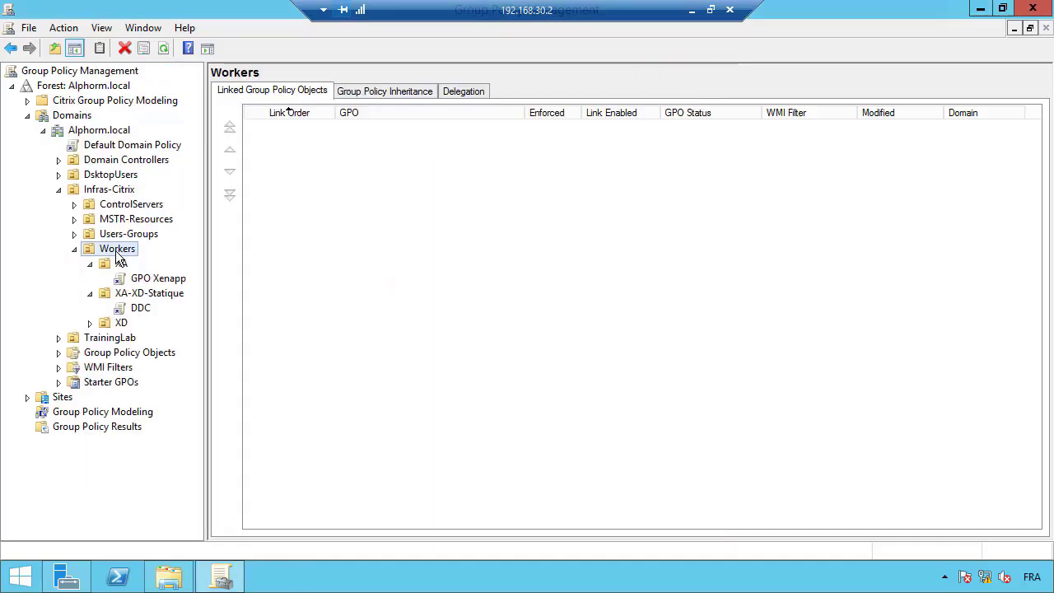
Link the existing DDC GPO from Alphorm.local to the Workers organizational unit
right_click(117, 260)
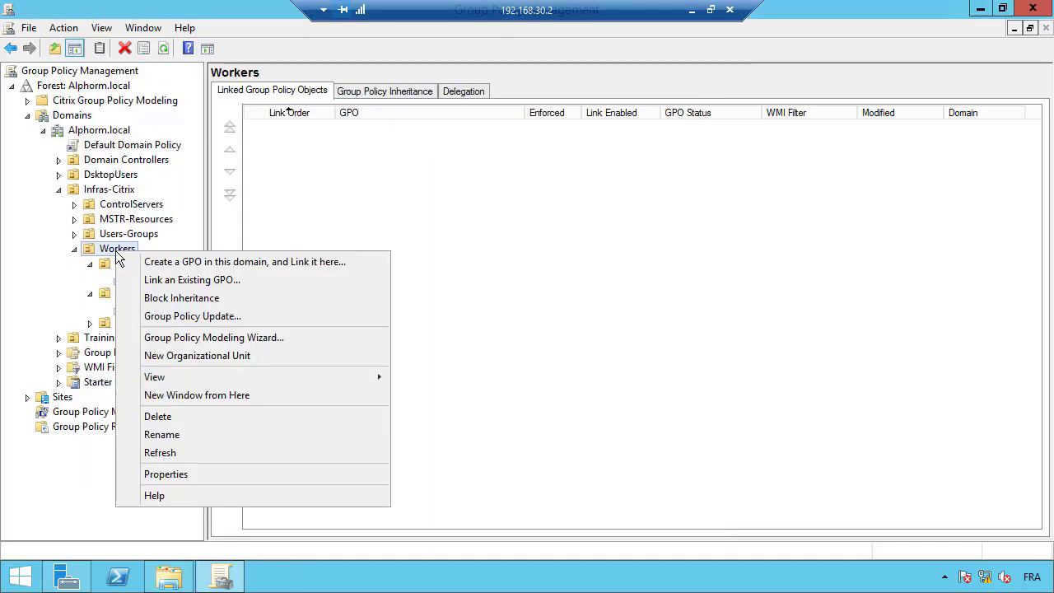
left_click(155, 280)
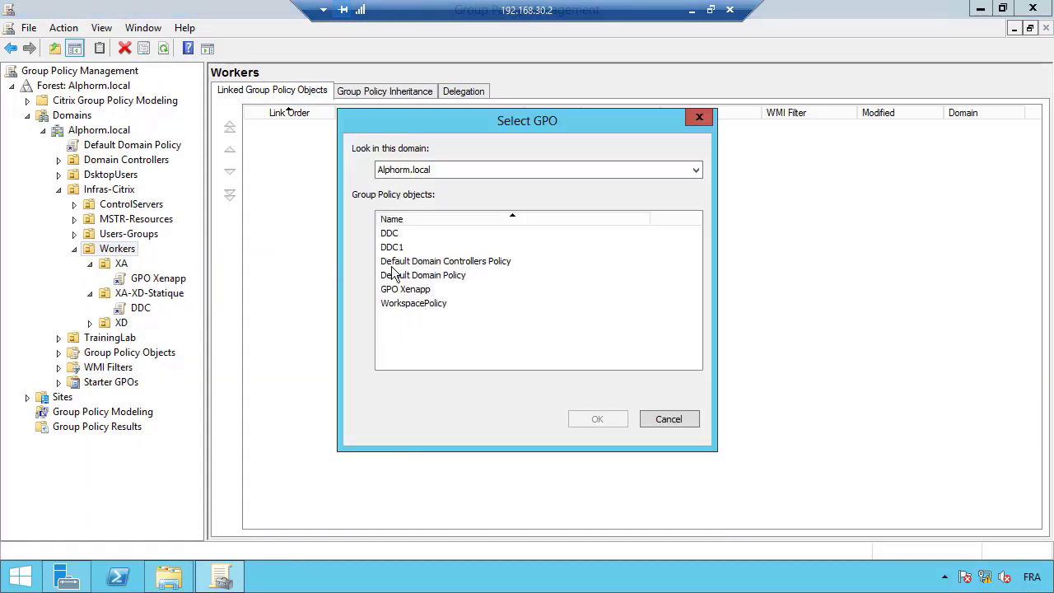
left_click(391, 235)
left_click(607, 420)
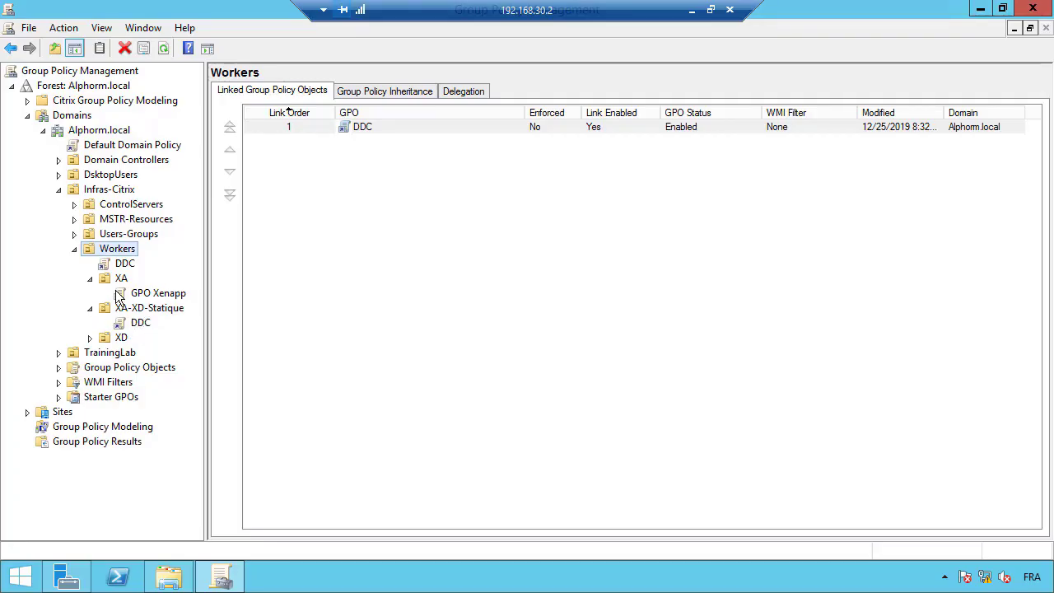
Delete the DDC GPO link from the XA-XD-Statique organizational unit
right_click(137, 332)
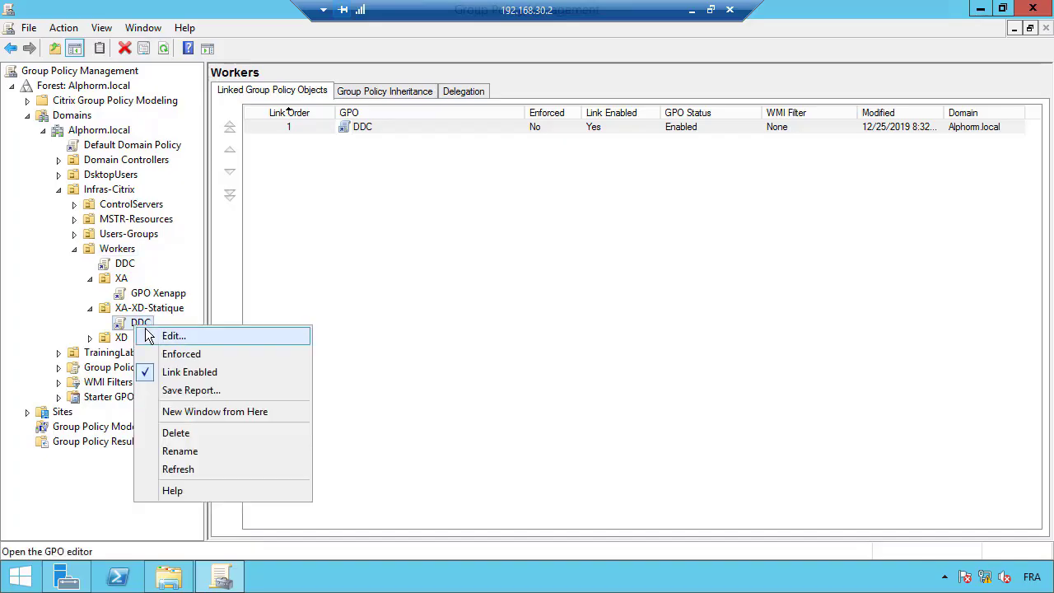
left_click(171, 436)
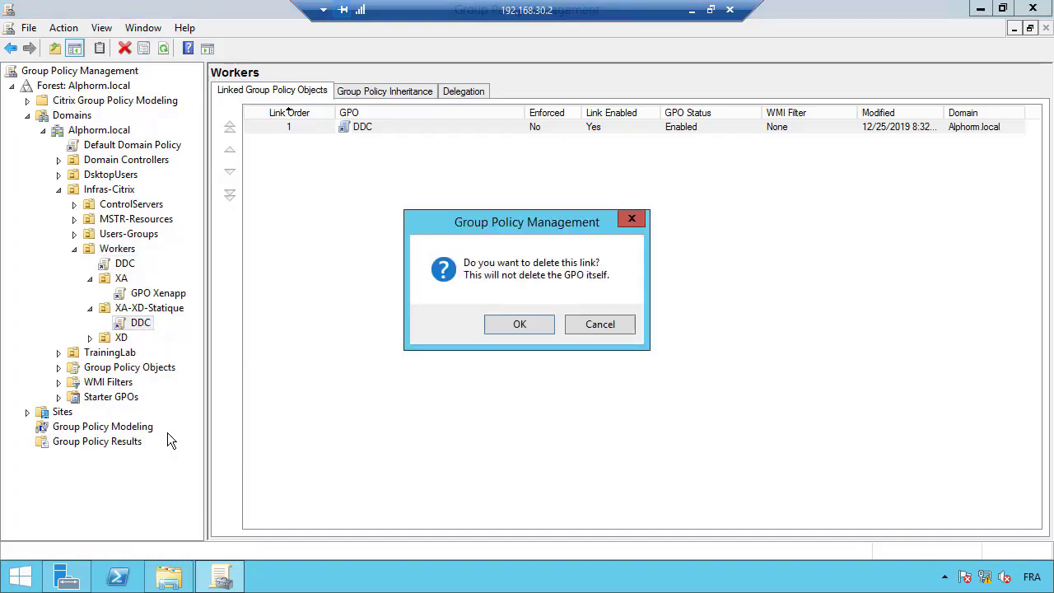
left_click(524, 329)
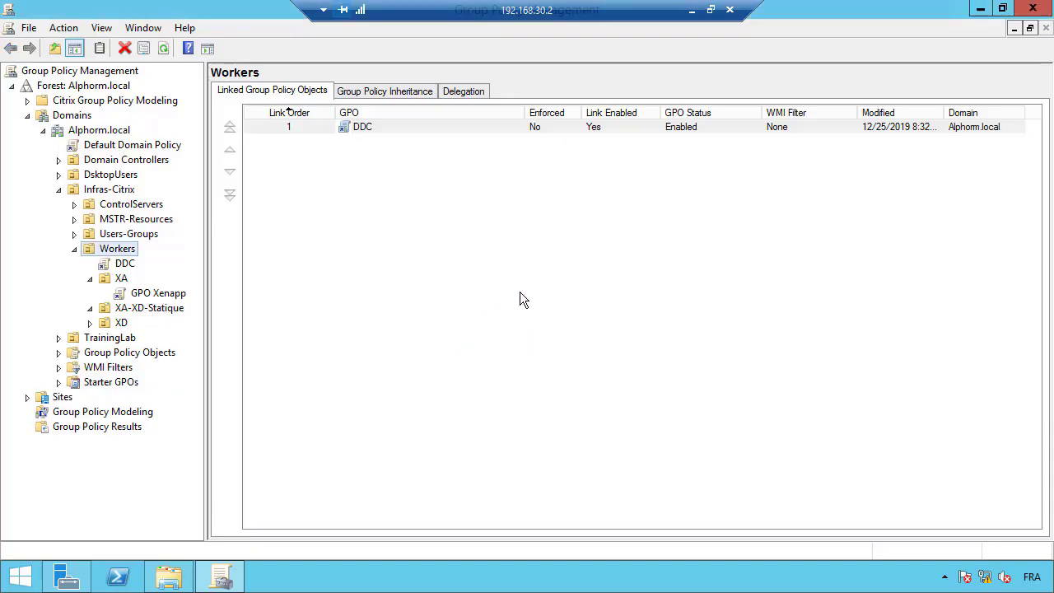
Switch to Citrix Studio in the 192.168.30.3 remote session and examine the Desktop OS machines of the Cata_DSKTP_MCS catalog
left_click(692, 12)
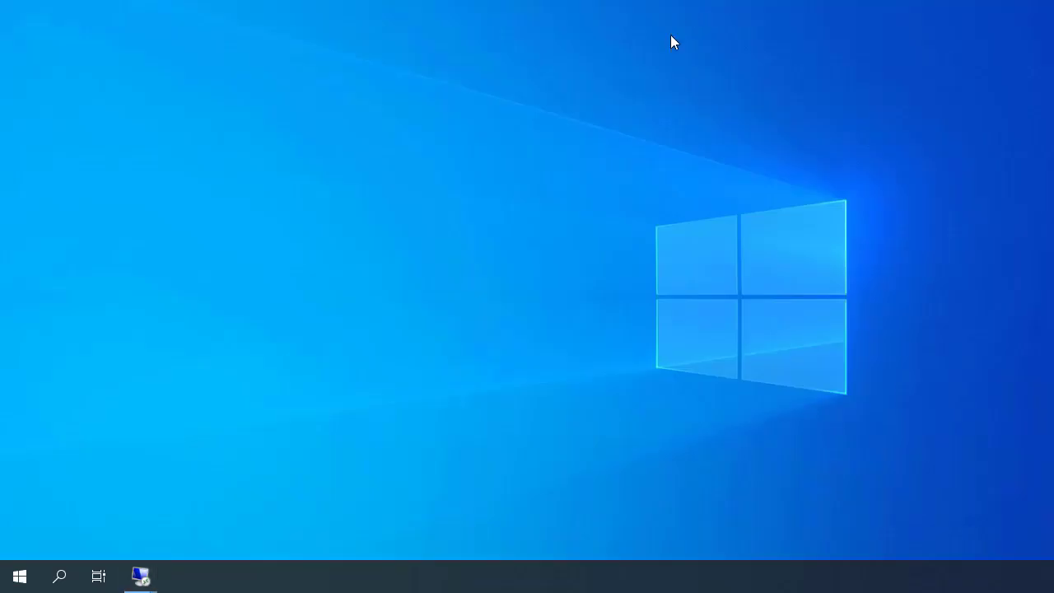
mouse_move(152, 581)
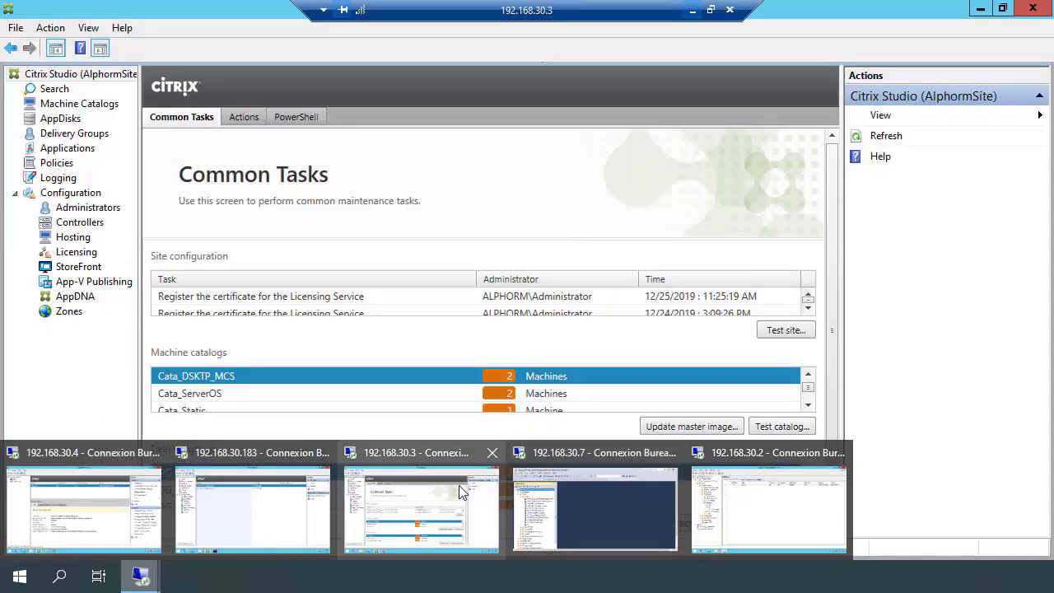
left_click(461, 492)
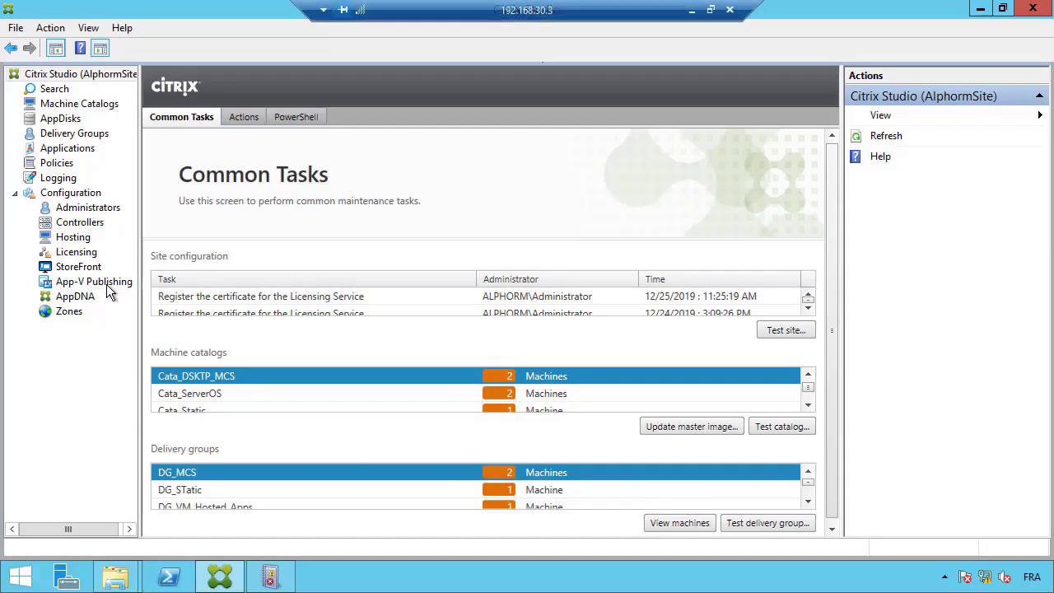
left_click(79, 105)
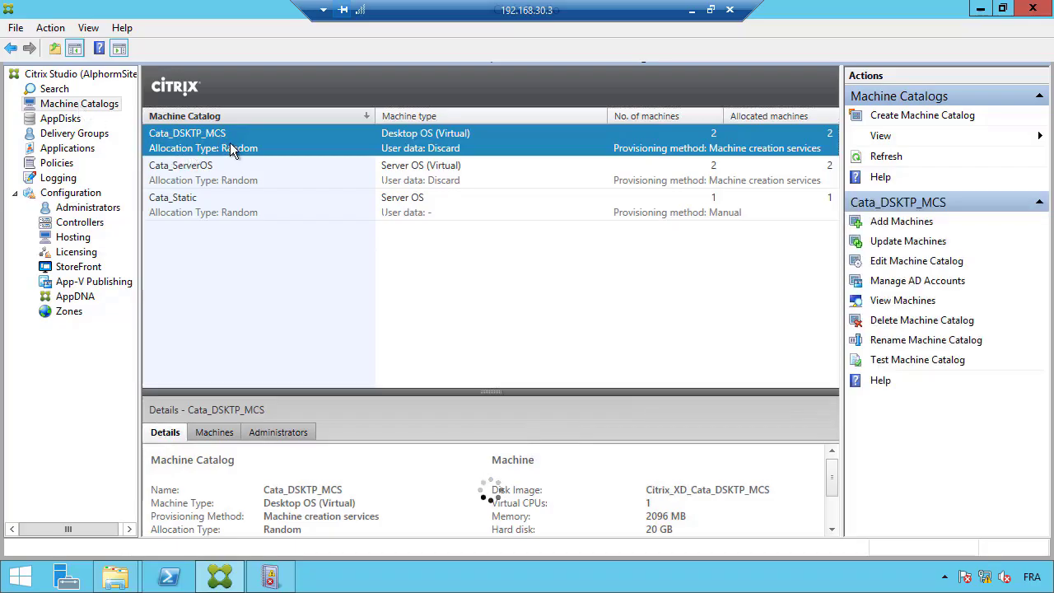
double_click(229, 143)
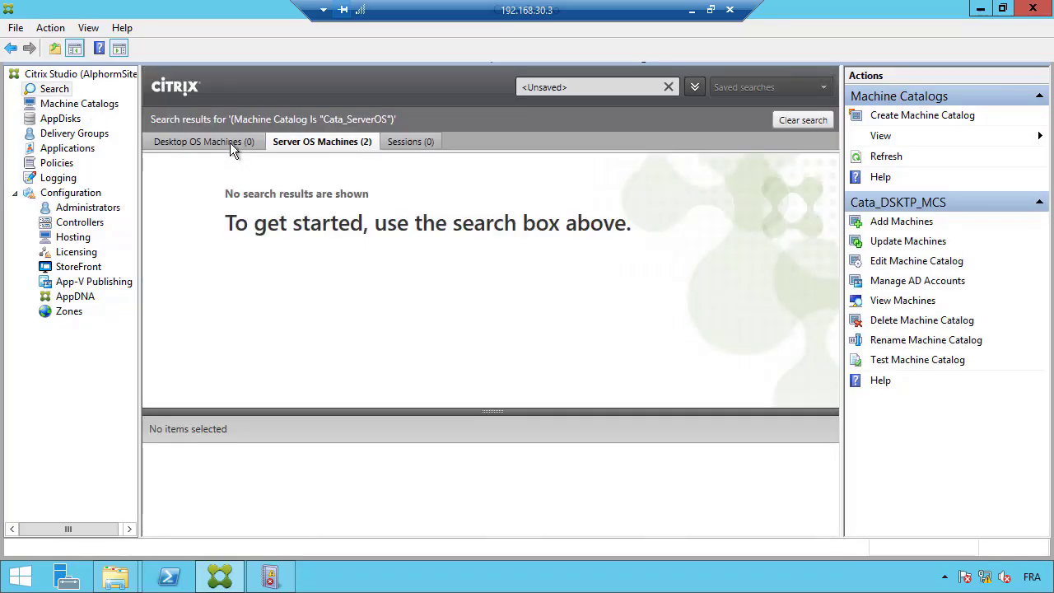
left_click(307, 144)
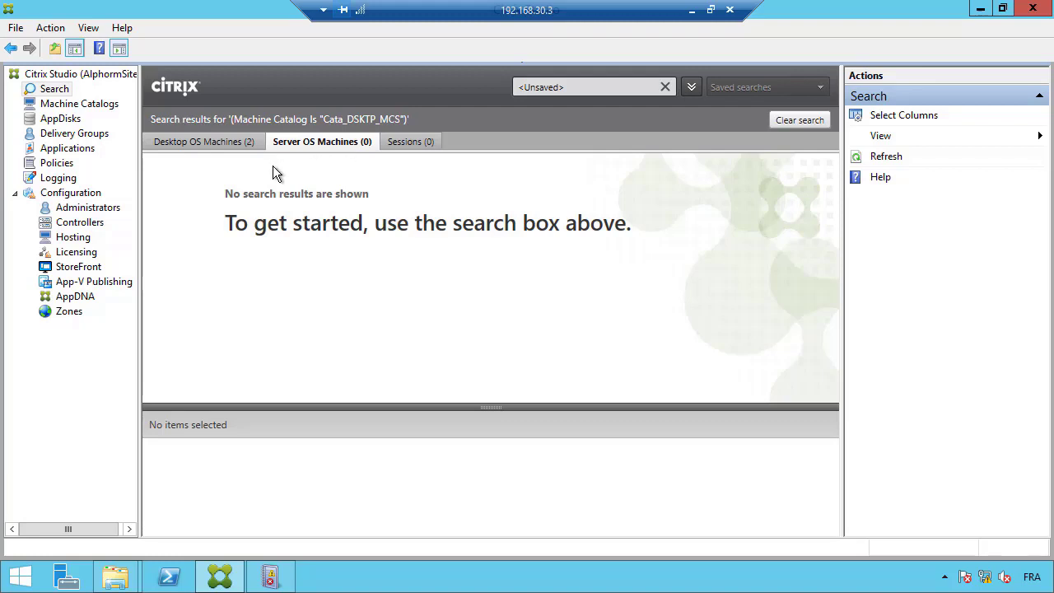
left_click(235, 145)
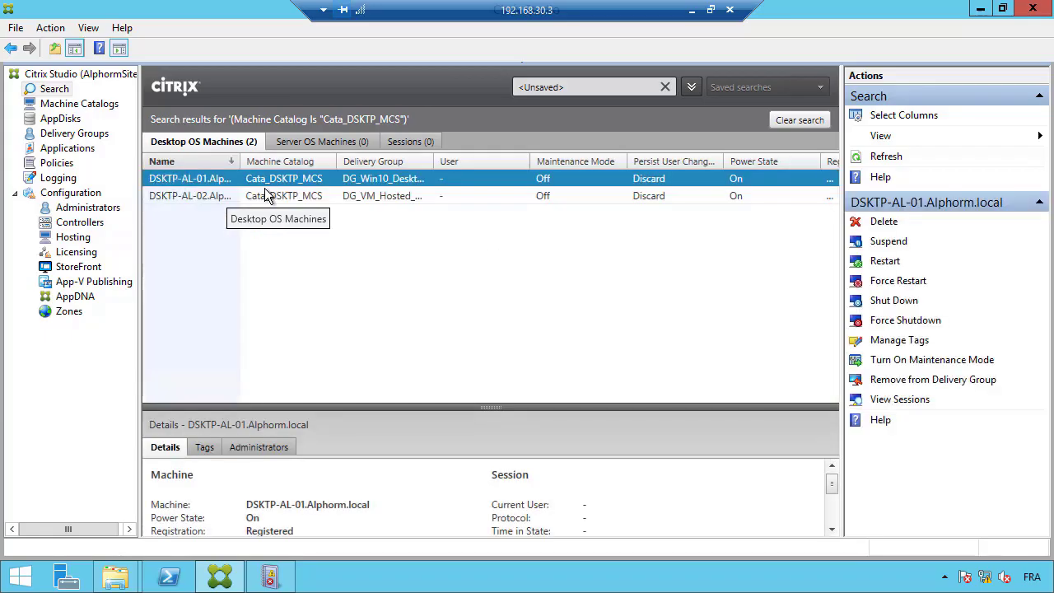
Restart both Desktop OS machines of the Cata_DSKTP_MCS catalog
left_click(263, 195, "shift")
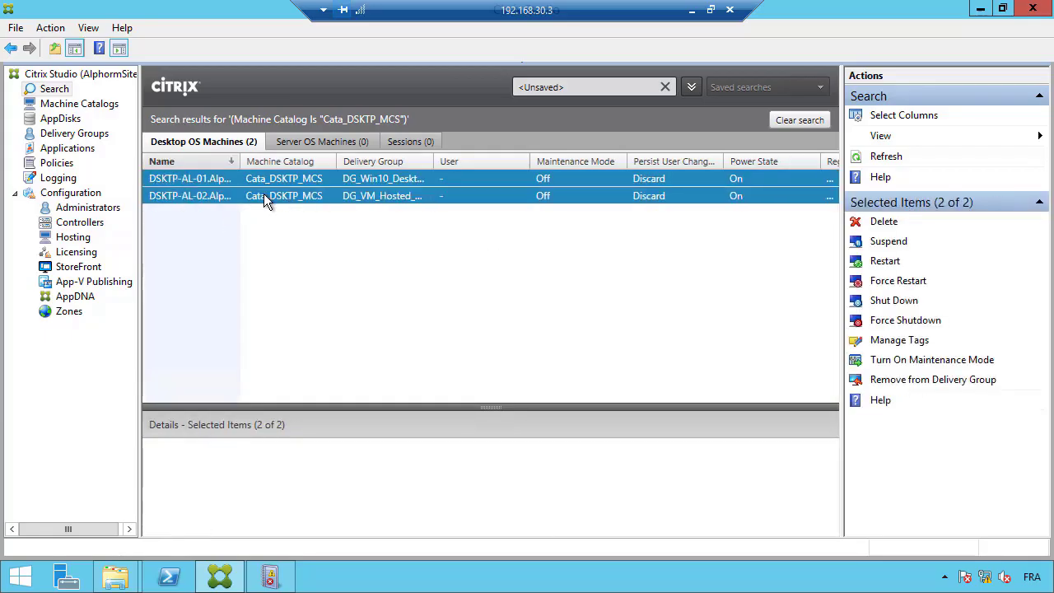
right_click(264, 197)
left_click(312, 244)
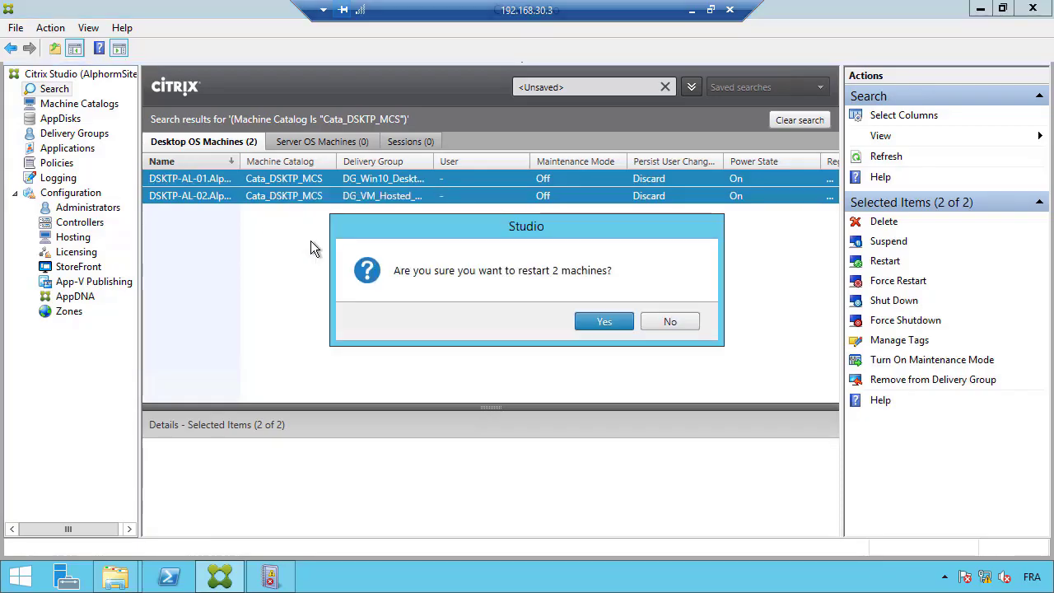
left_click(609, 325)
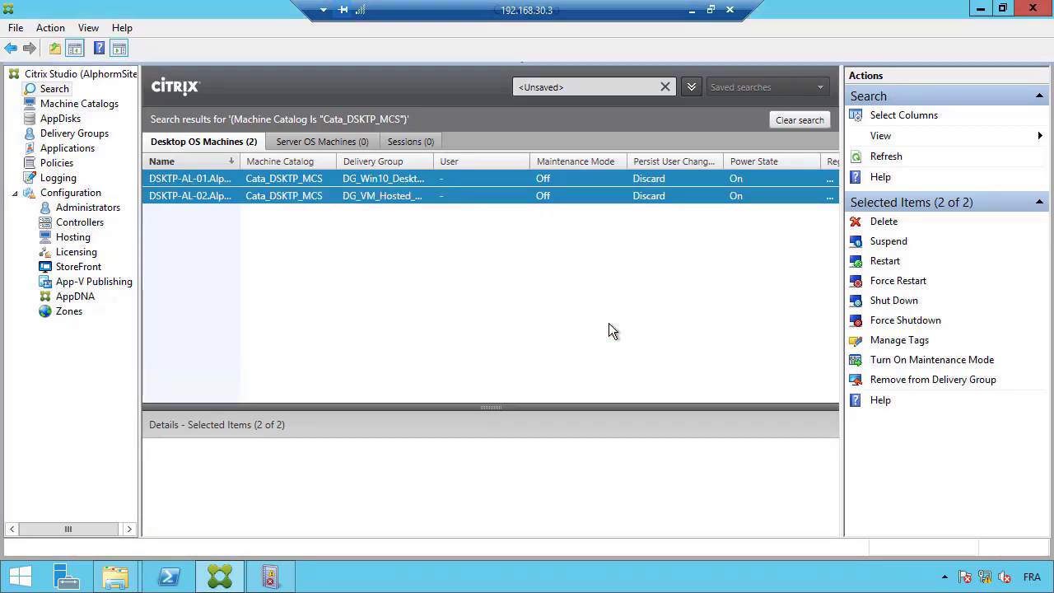
Examine the registration state of the machines in the Cata_ServerOS catalog, and open the list of site Controllers
left_click(97, 104)
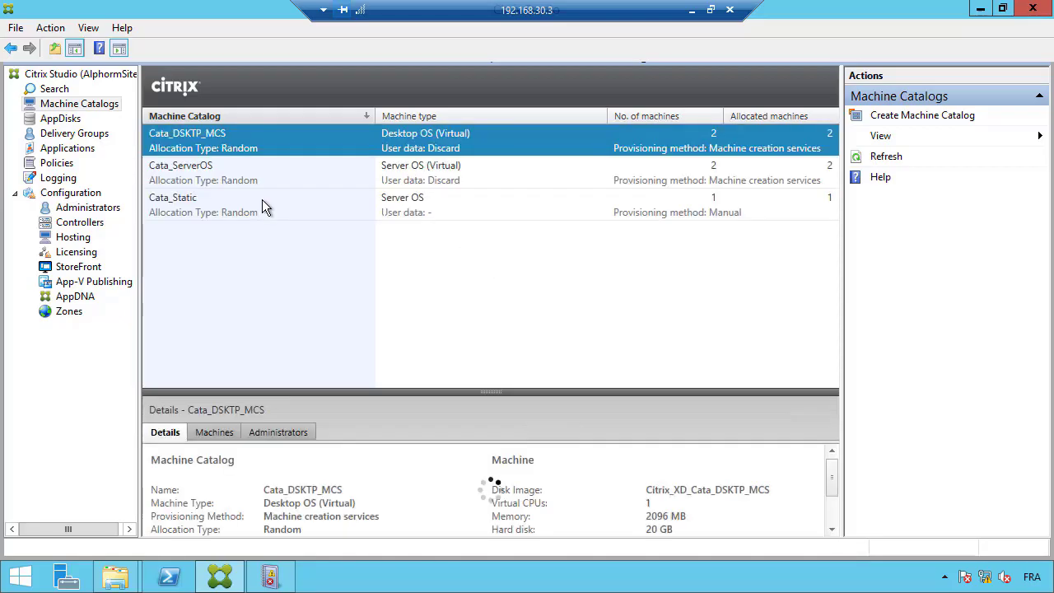
left_click(254, 179)
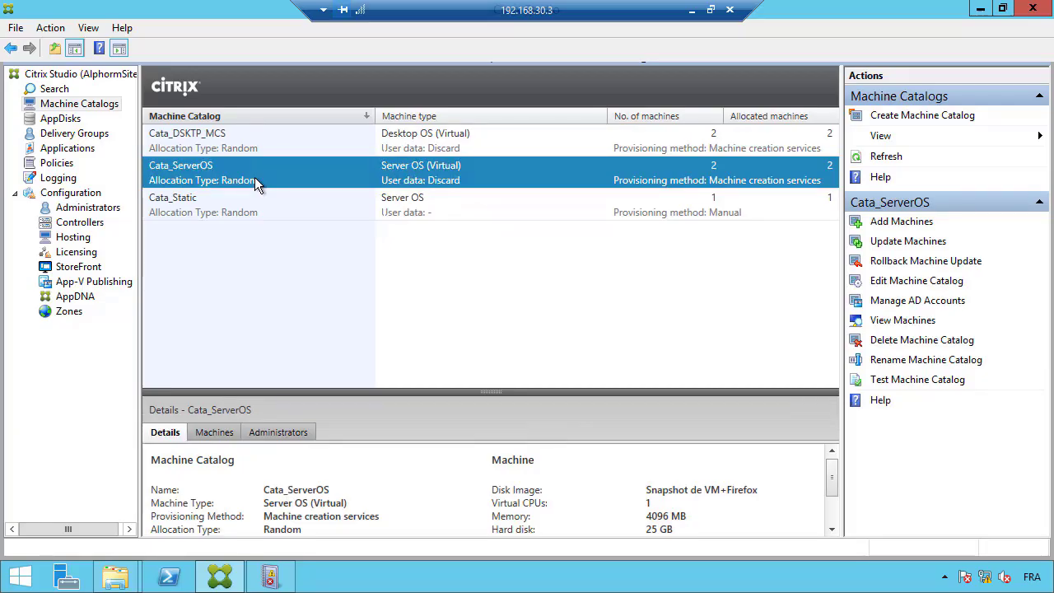
double_click(254, 177)
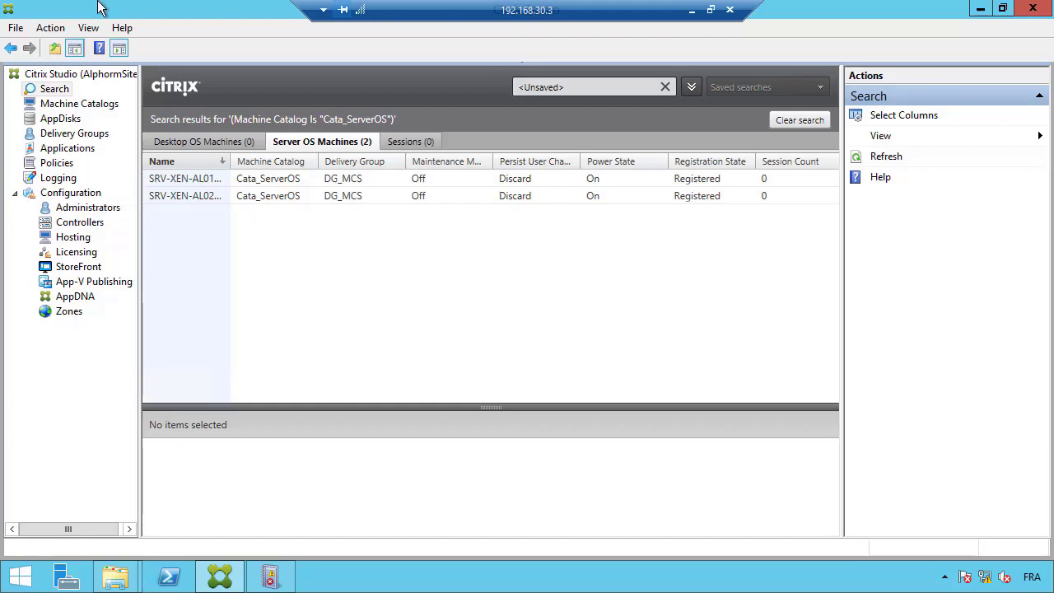
left_click(69, 224)
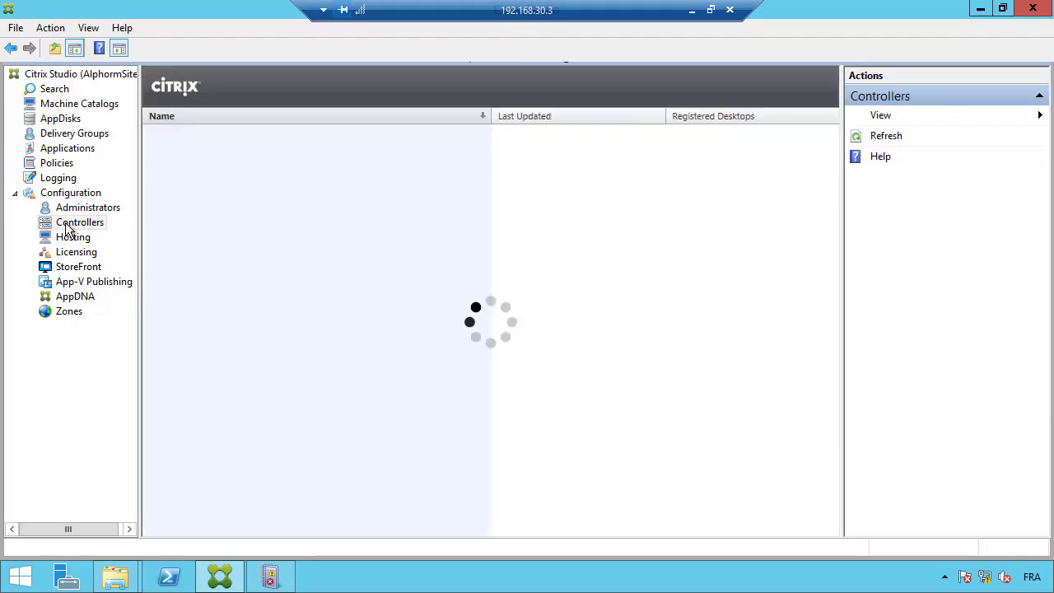